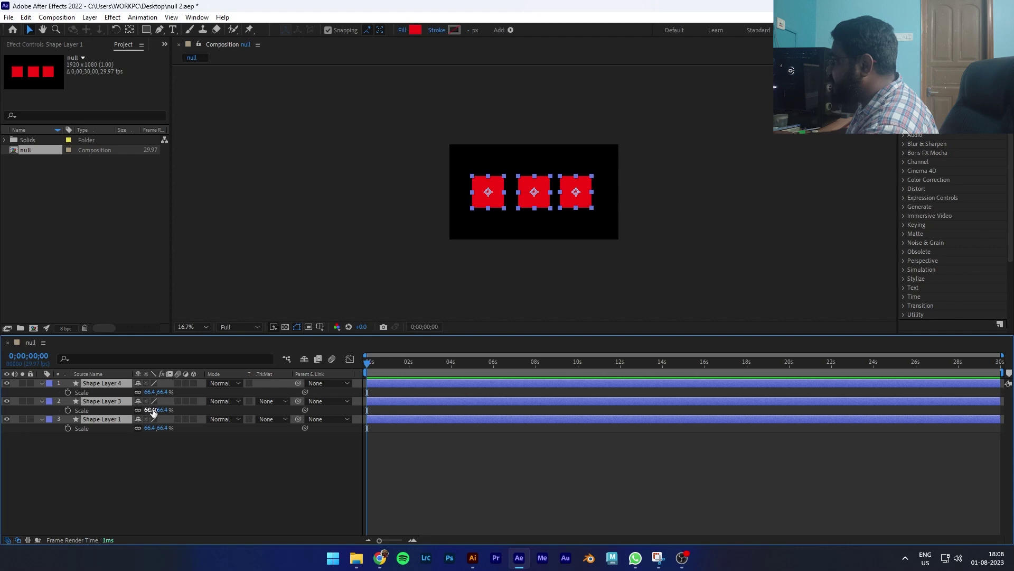
Step: Scale the three selected shape layers together to 59.4% and deselect them
mouse_move(152, 410)
left_mouse_down()
mouse_move(290, 407)
mouse_move(119, 417)
mouse_move(200, 415)
mouse_move(149, 413)
left_mouse_up()
left_click(252, 282)
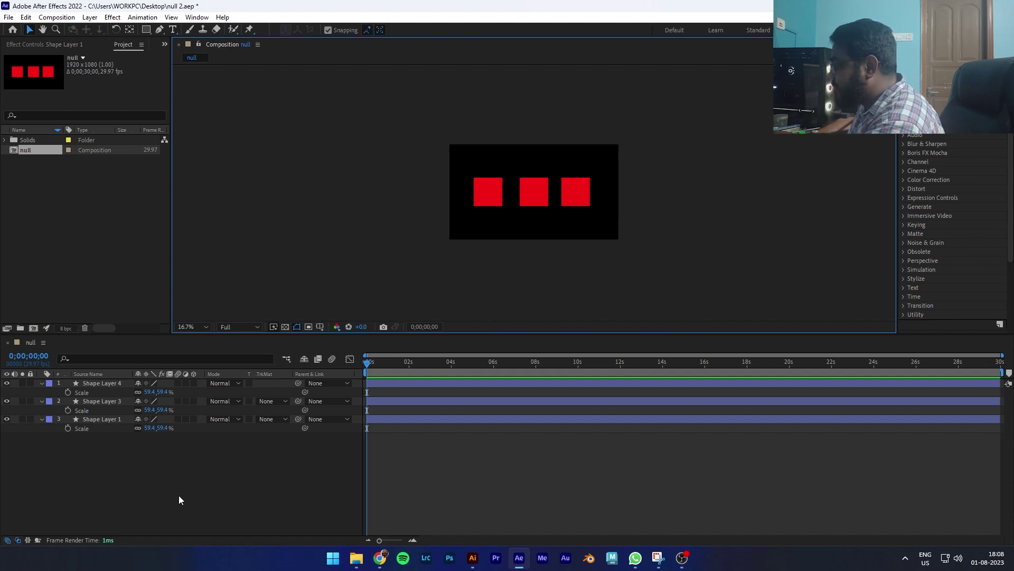
left_click_drag(61, 464, 97, 406)
left_click(101, 465)
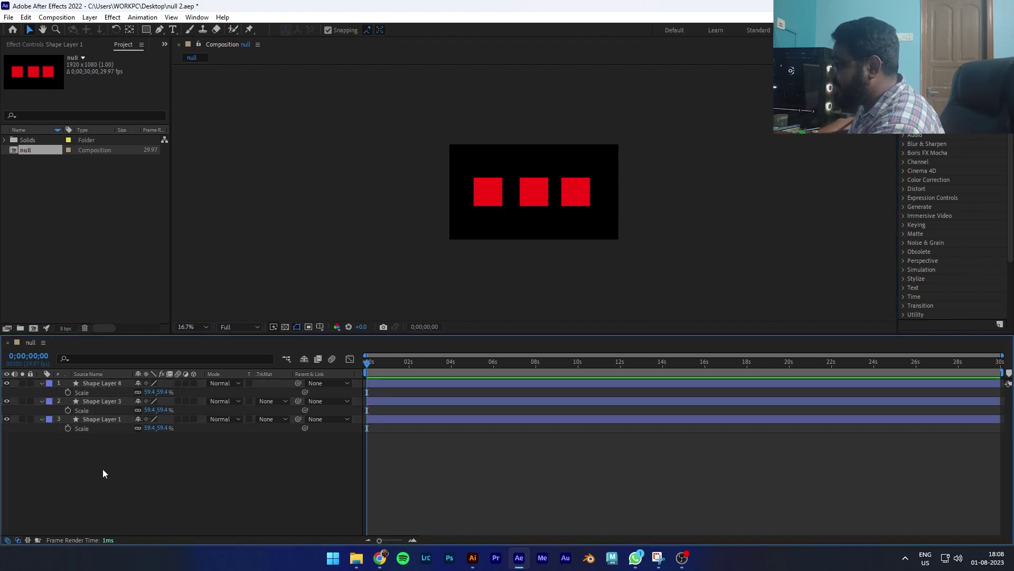
Step: Collapse the properties of Shape Layer 1, Shape Layer 3 and Shape Layer 4 in the timeline
left_click(41, 419)
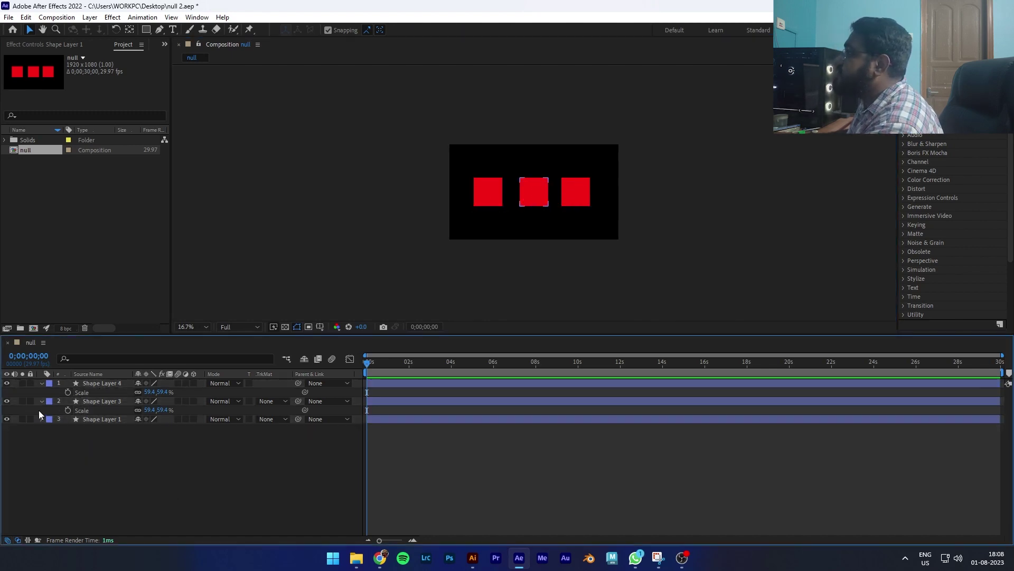
left_click(41, 401)
left_click(43, 383)
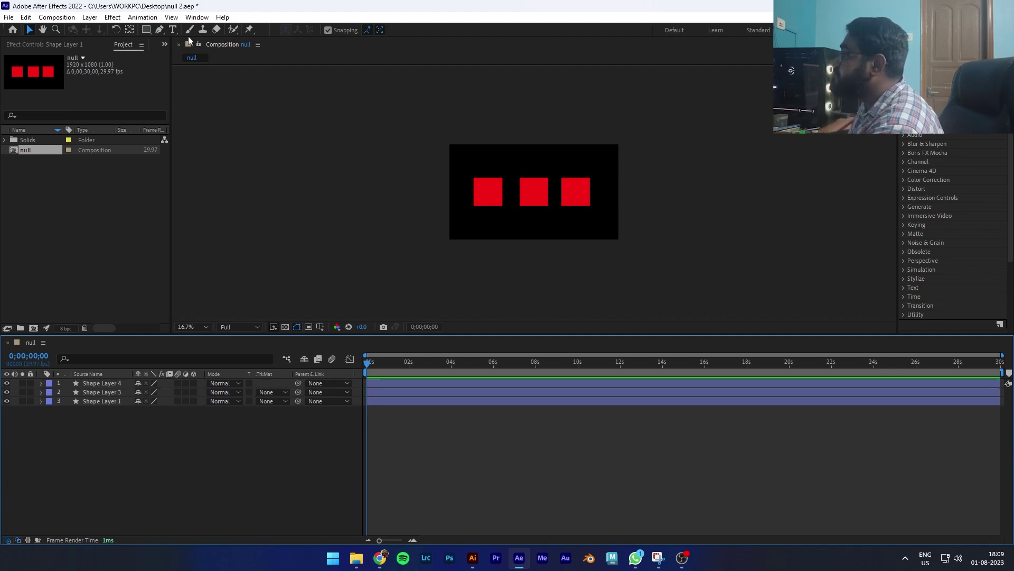
Step: Add a new null object layer to the composition
left_click(89, 17)
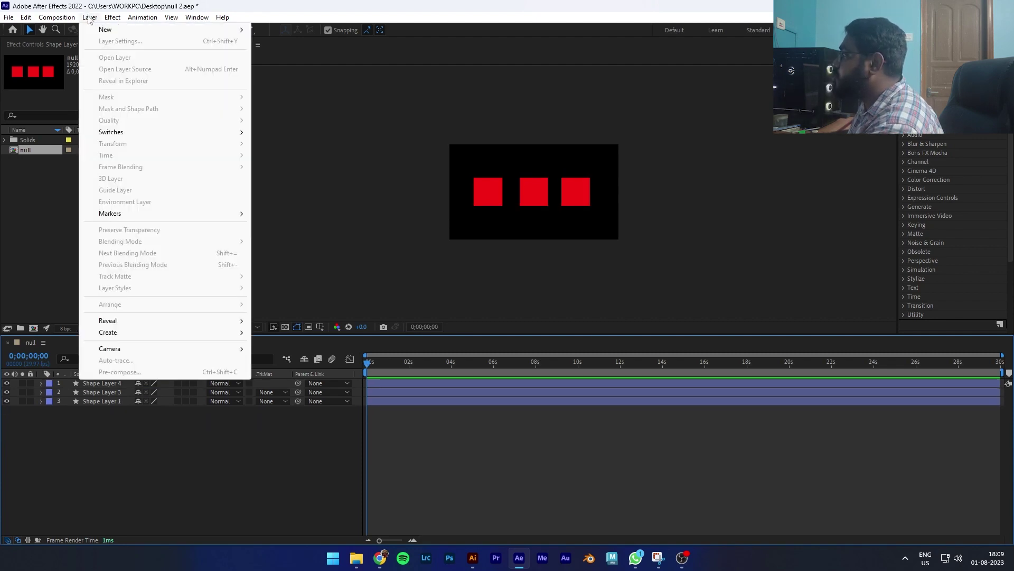
mouse_move(140, 33)
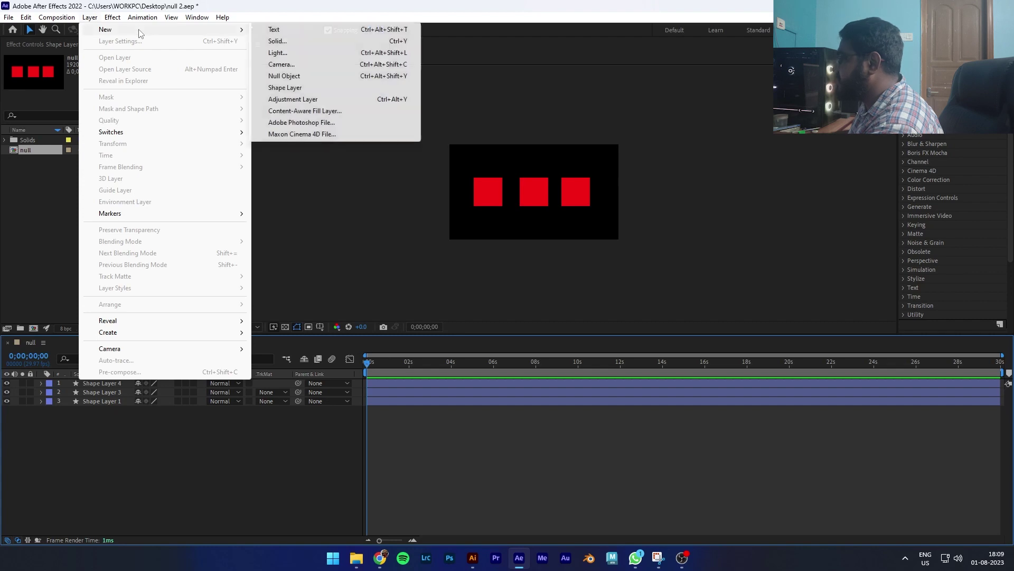
left_click(299, 80)
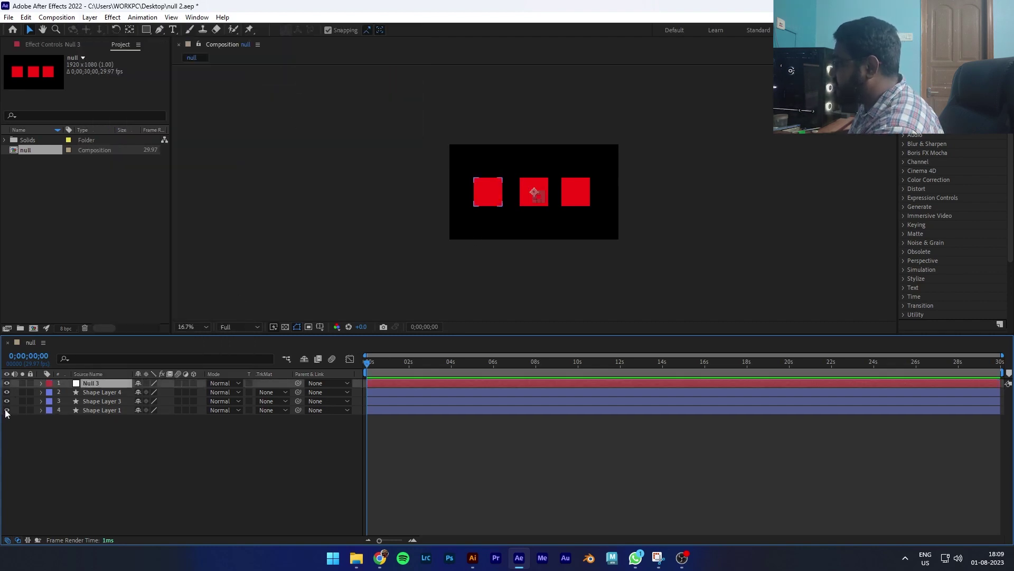
Step: Fit the composition to the viewer and expand the null layer's Transform properties
left_click(41, 383)
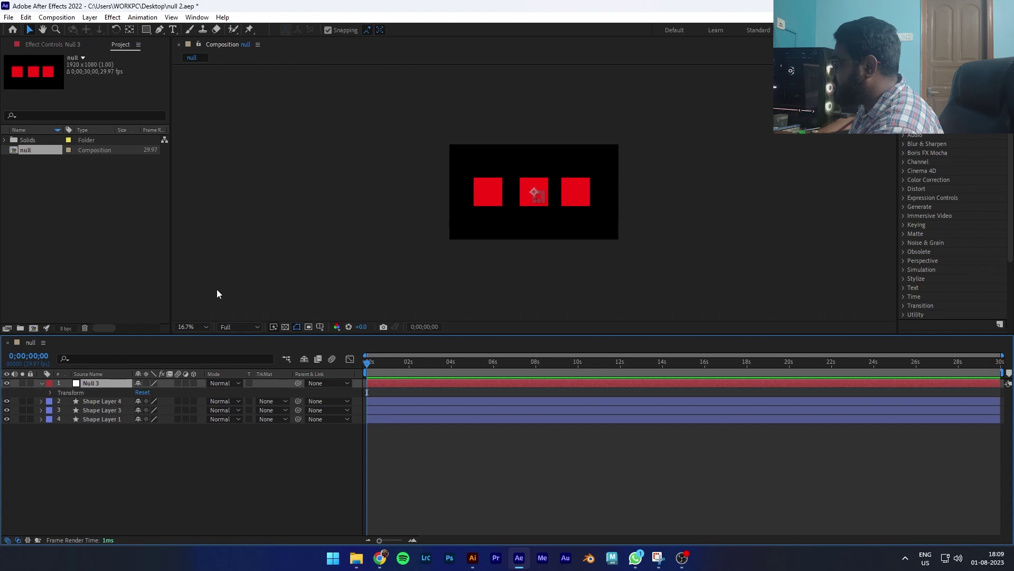
left_click(206, 325)
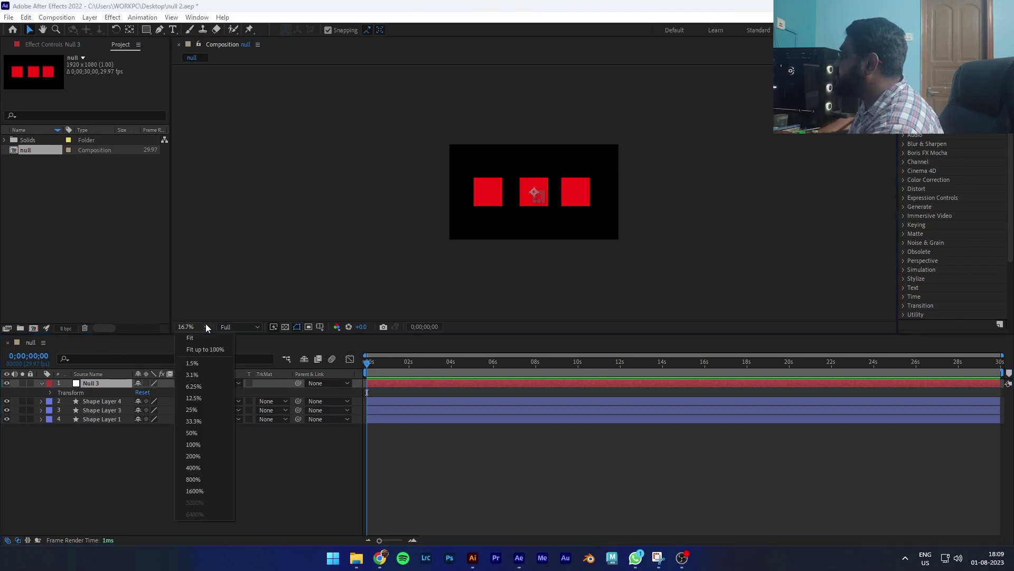
left_click(204, 337)
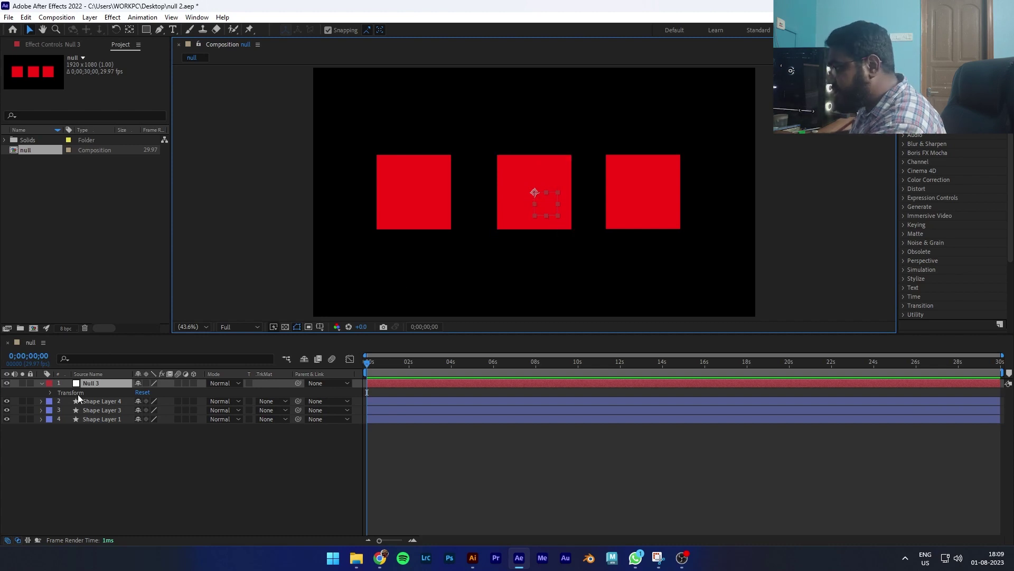
left_click(51, 392)
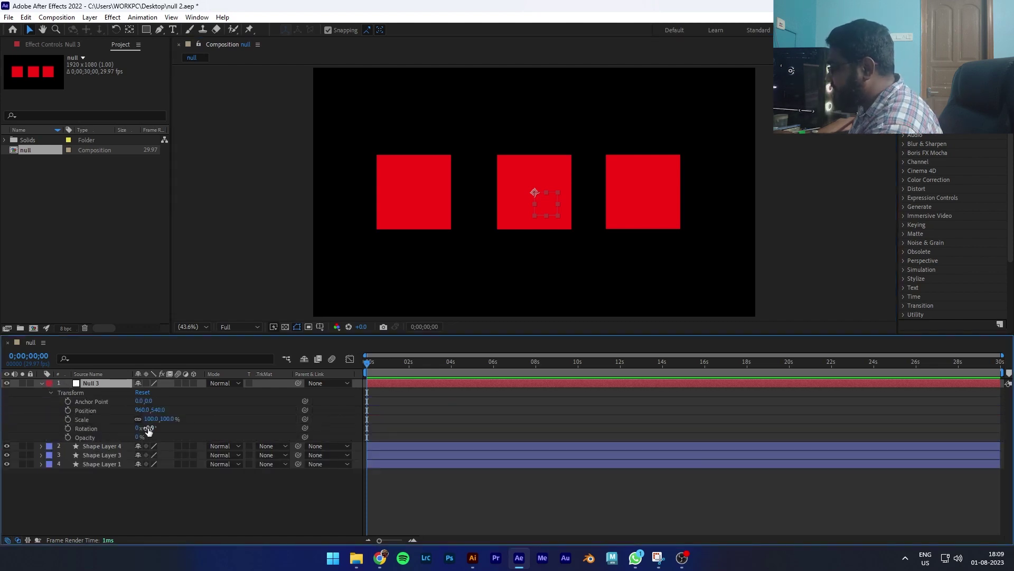
Step: Try changing the null's scale and moving its X position to 997, undoing each change
mouse_move(152, 418)
left_mouse_down()
mouse_move(132, 419)
mouse_move(211, 419)
mouse_move(147, 419)
left_mouse_up()
key("ctrl+z")
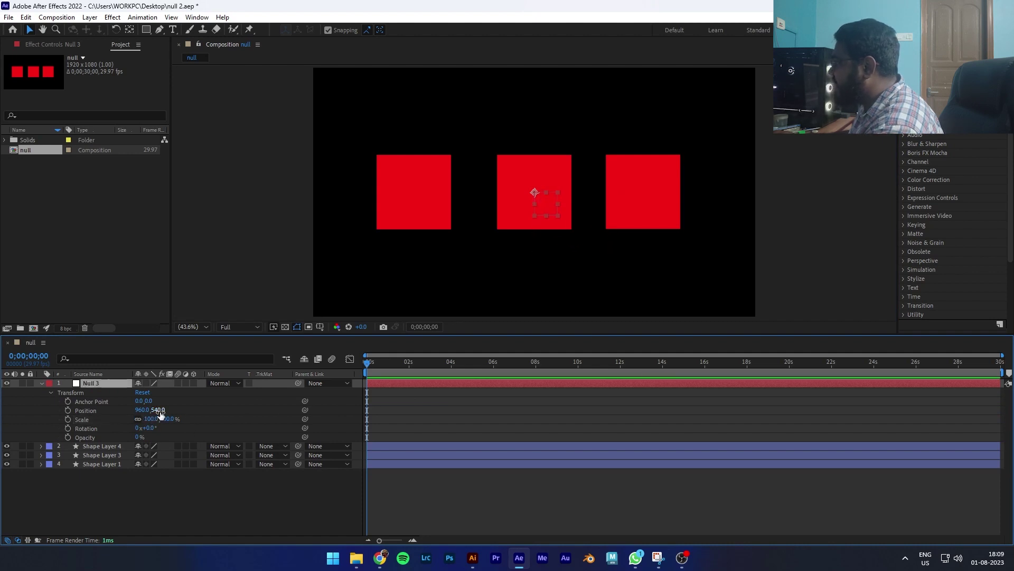
mouse_move(143, 410)
left_mouse_down()
mouse_move(382, 403)
mouse_move(32, 405)
mouse_move(248, 404)
mouse_move(154, 405)
left_mouse_up()
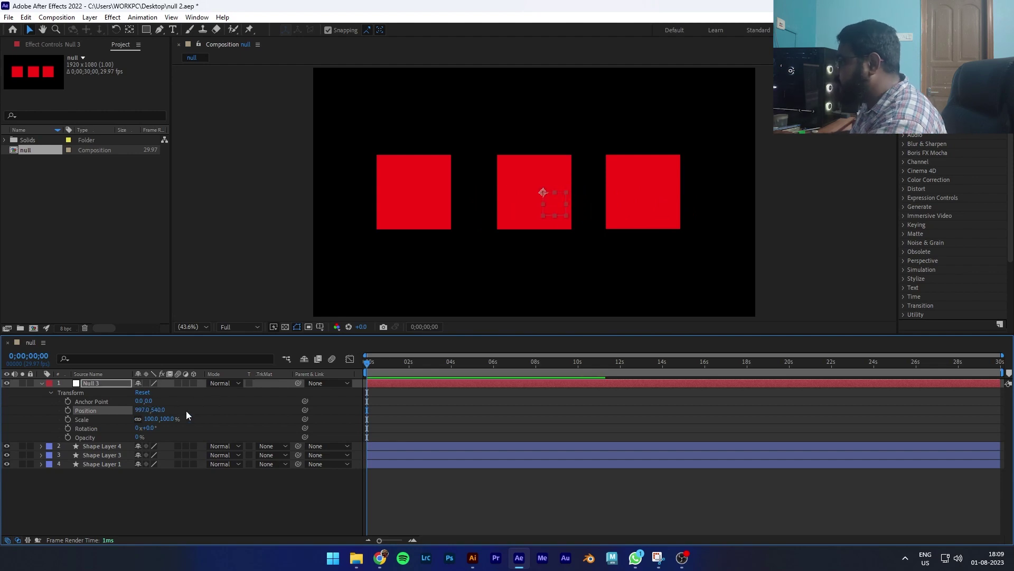
key("ctrl+z")
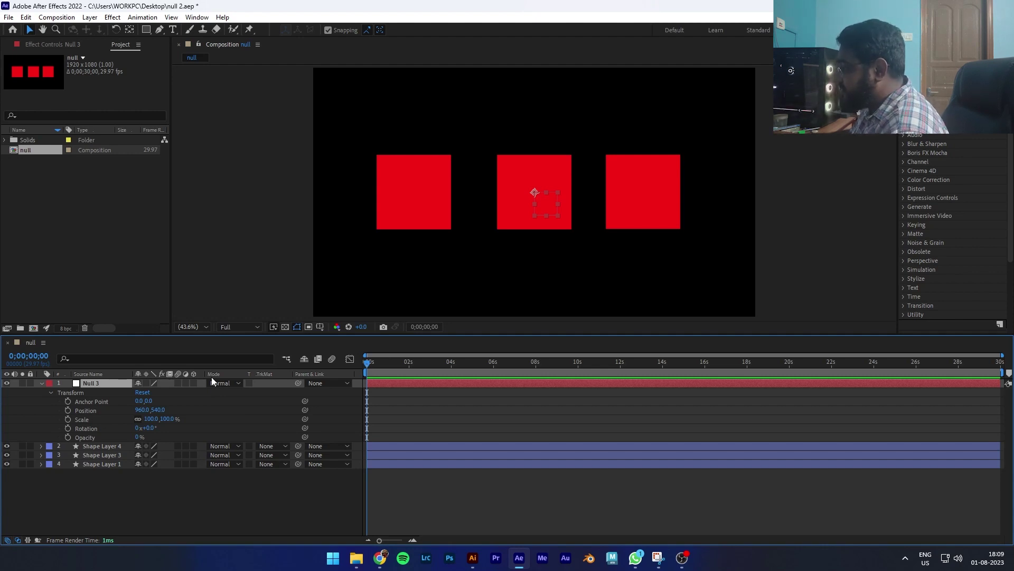
Step: Collapse the null's properties and parent Shape Layers 4, 3 and 1 to the null layer
left_click(42, 384)
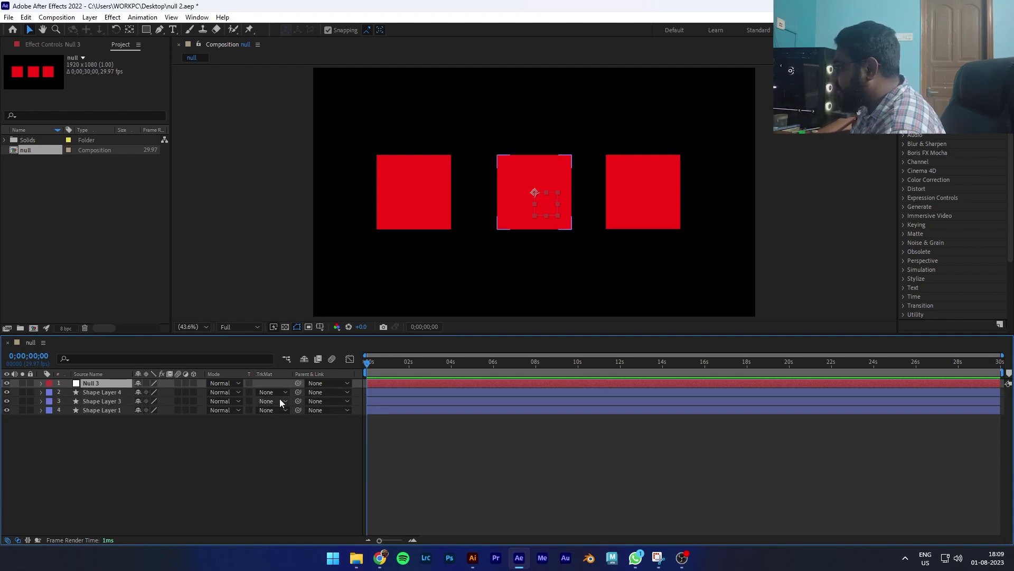
left_click_drag(88, 435, 110, 392)
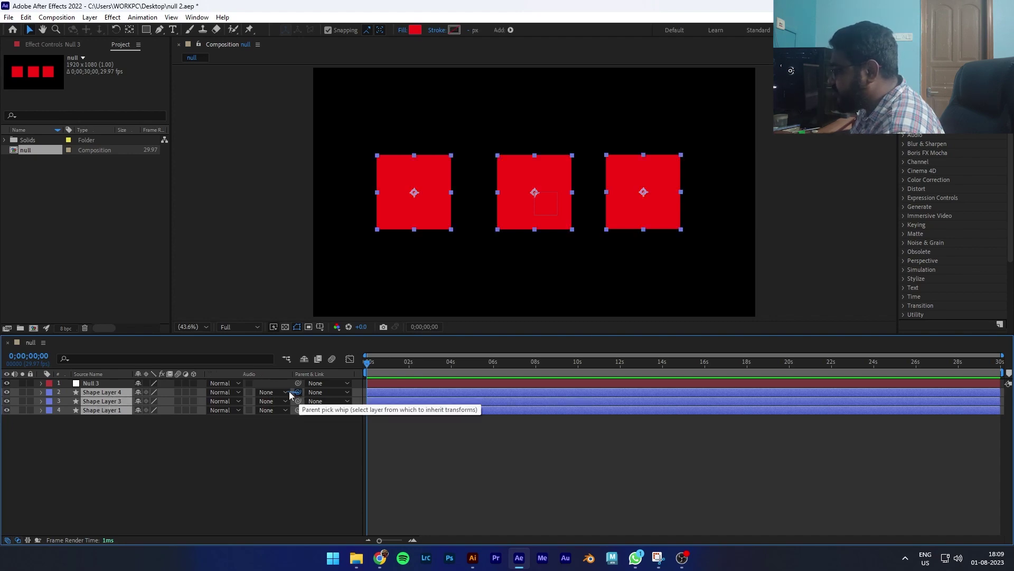
left_click_drag(298, 392, 96, 383)
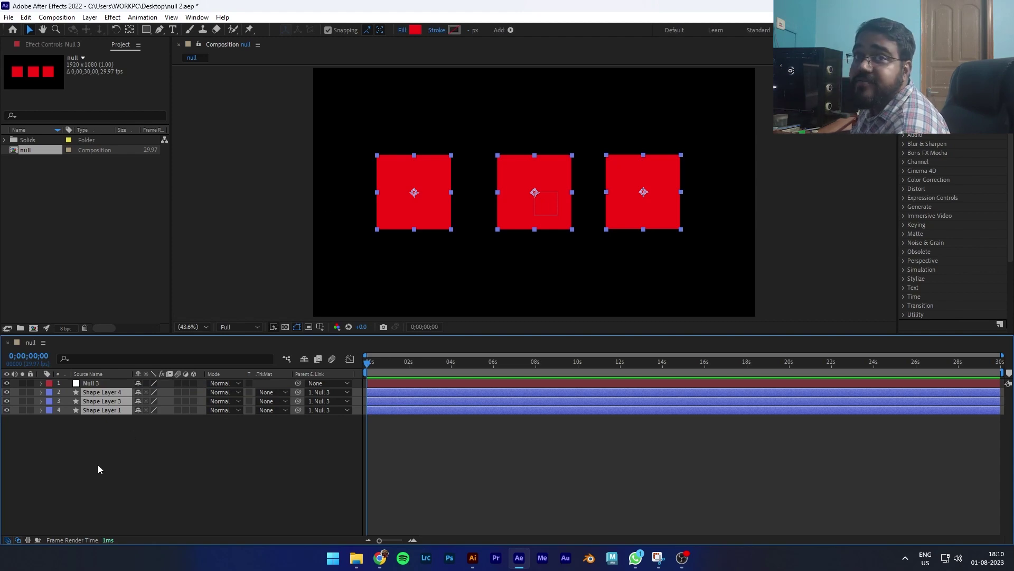
Step: Scale the null up to 148%, reduce it to 92%, and collapse its properties
left_click(42, 383, "ctrl")
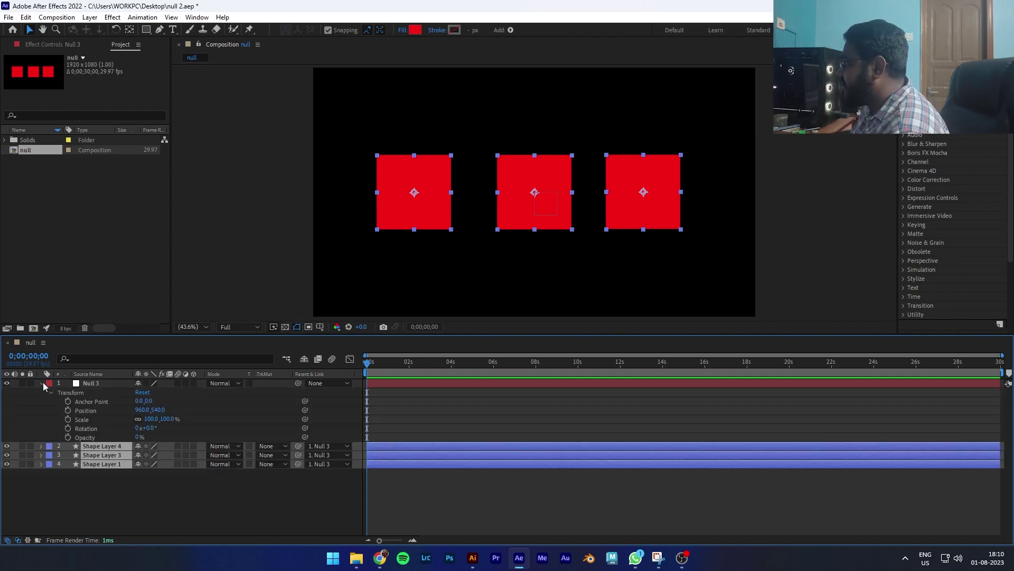
mouse_move(153, 419)
left_mouse_down()
mouse_move(164, 419)
mouse_move(139, 418)
mouse_move(164, 422)
mouse_move(222, 396)
mouse_move(643, 476)
mouse_move(142, 463)
mouse_move(469, 493)
mouse_move(242, 490)
mouse_move(254, 483)
left_mouse_up()
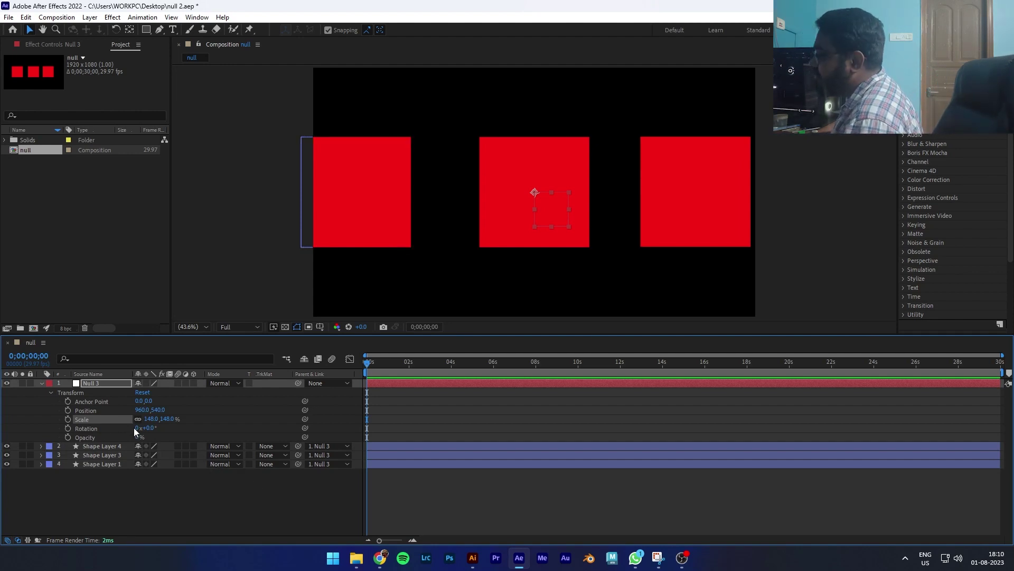
left_click_drag(154, 418, 94, 487)
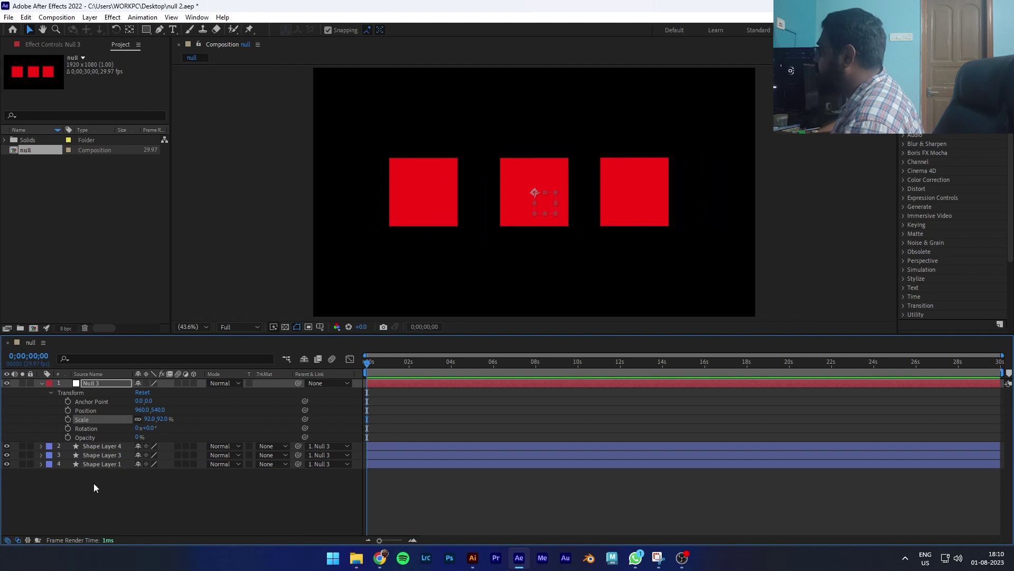
left_click(41, 384)
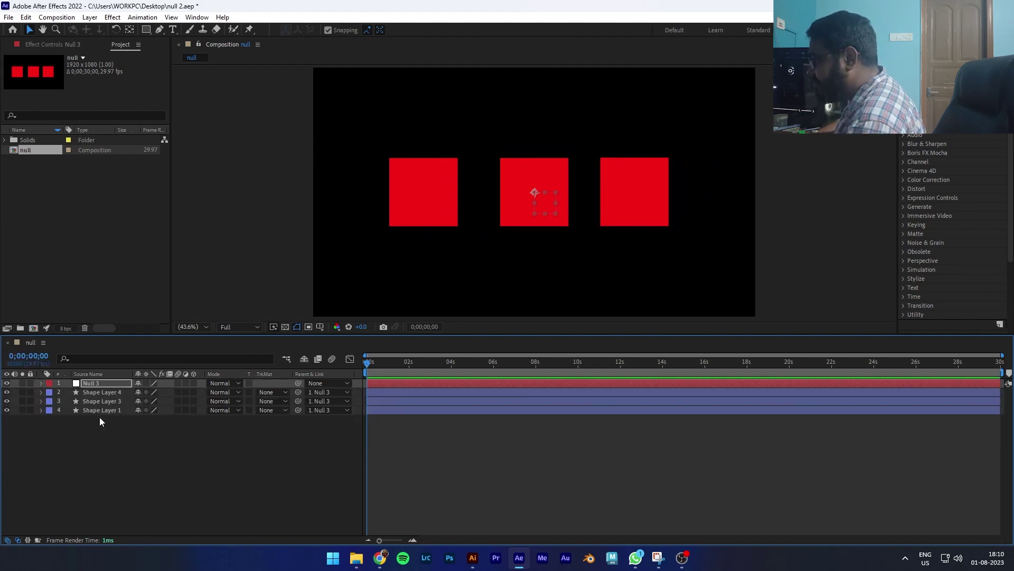
Step: Animate Shape Layer 1's scale from 59.4% at the first frame to 104.4% at 0;00;00;22
left_click(41, 410)
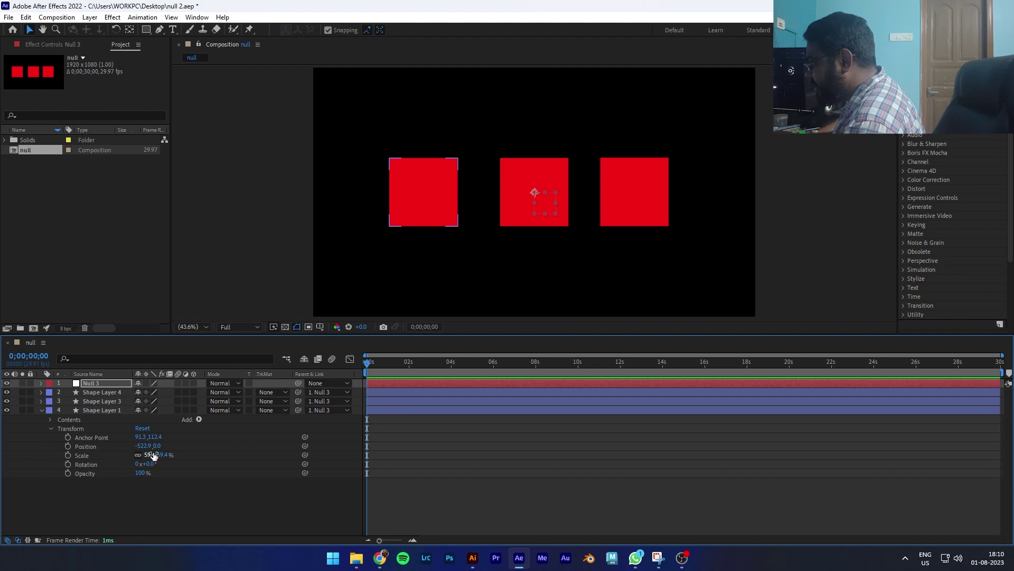
left_click(68, 455)
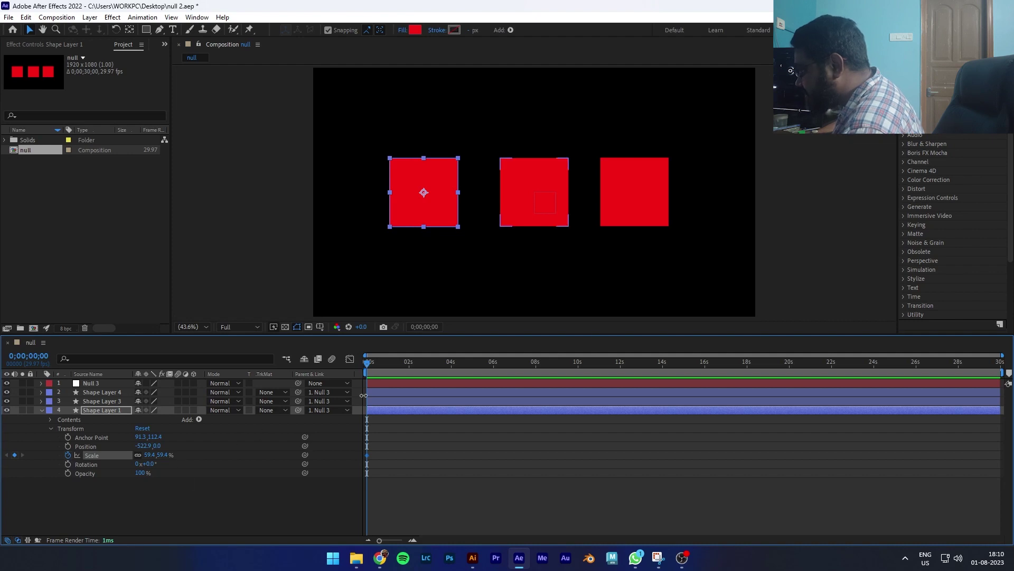
left_click_drag(370, 365, 383, 365)
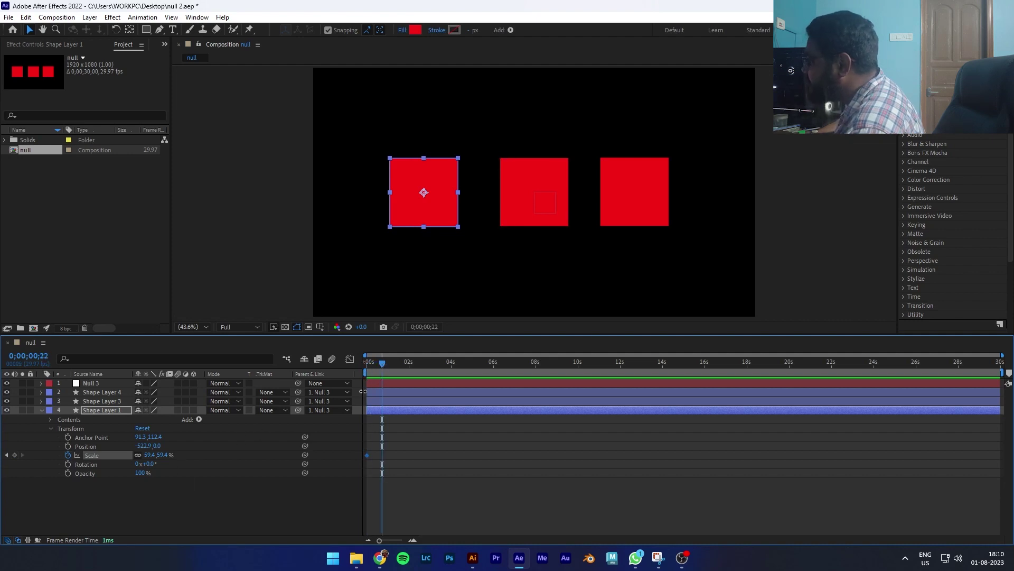
left_click_drag(157, 457, 181, 457)
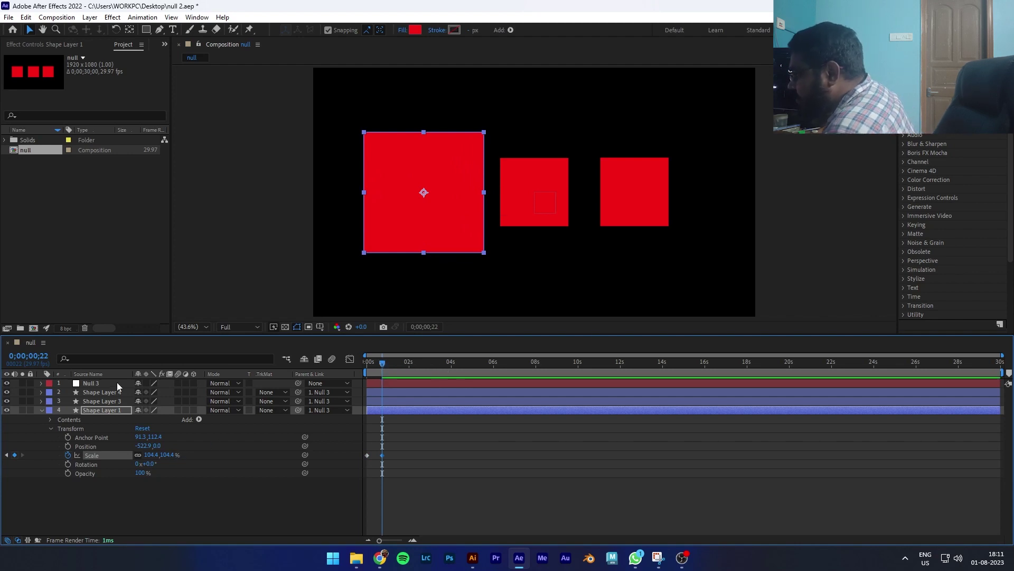
Step: Animate Shape Layer 3's rotation from 0° at the first frame to 1x+14° at 0;00;00;23
left_click(39, 401)
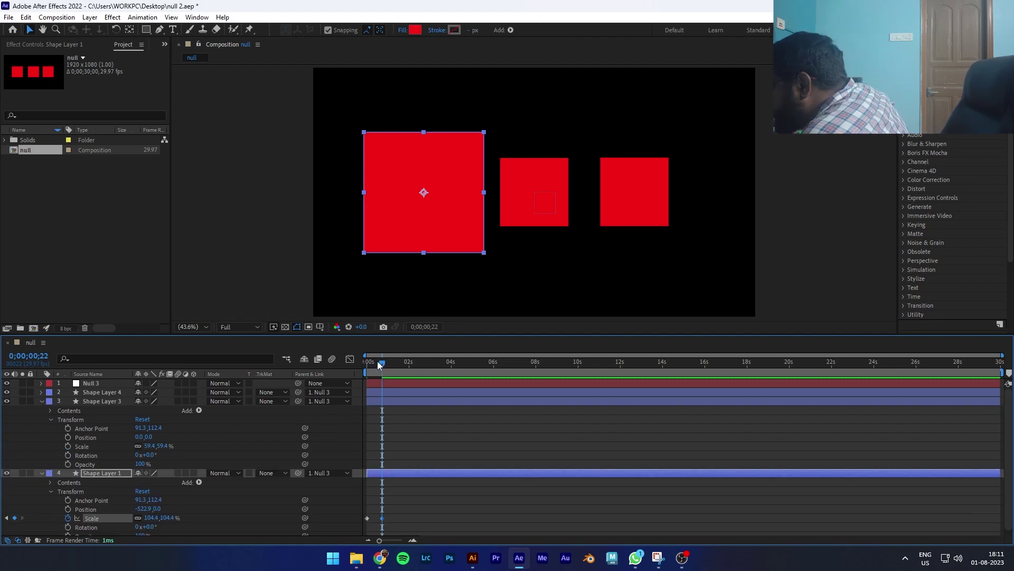
left_click_drag(378, 365, 341, 358)
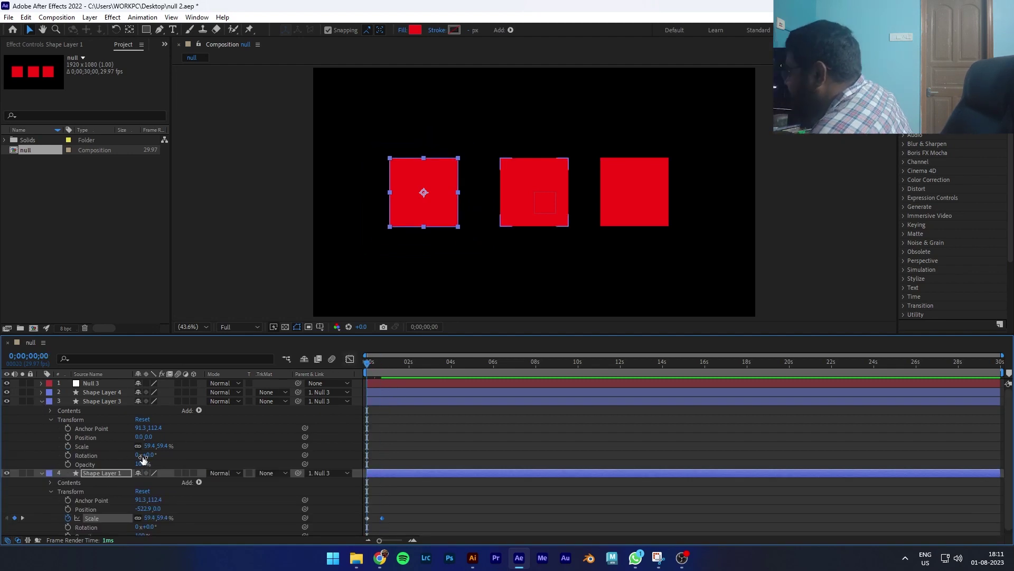
left_click(68, 455)
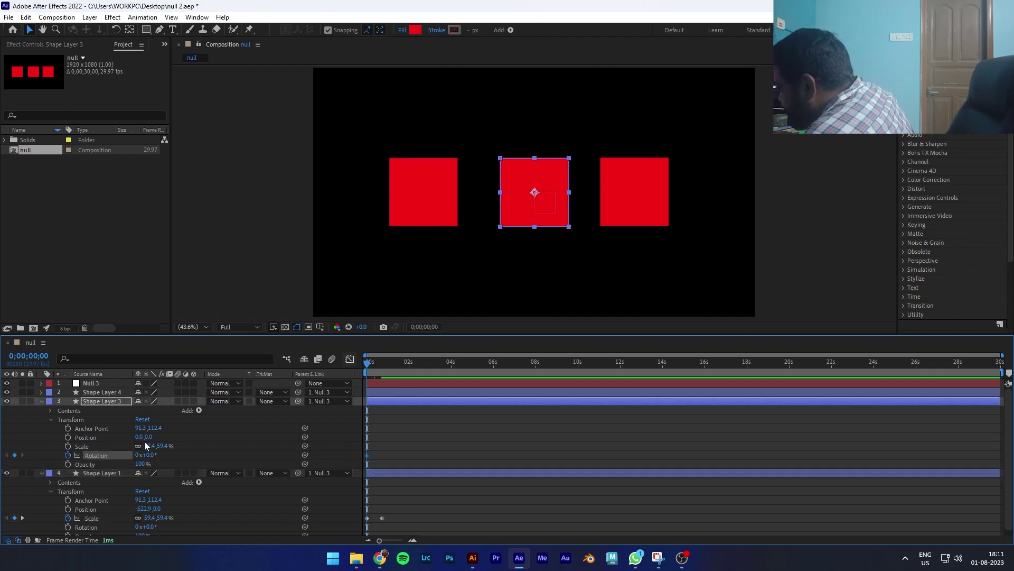
left_click_drag(368, 359, 382, 360)
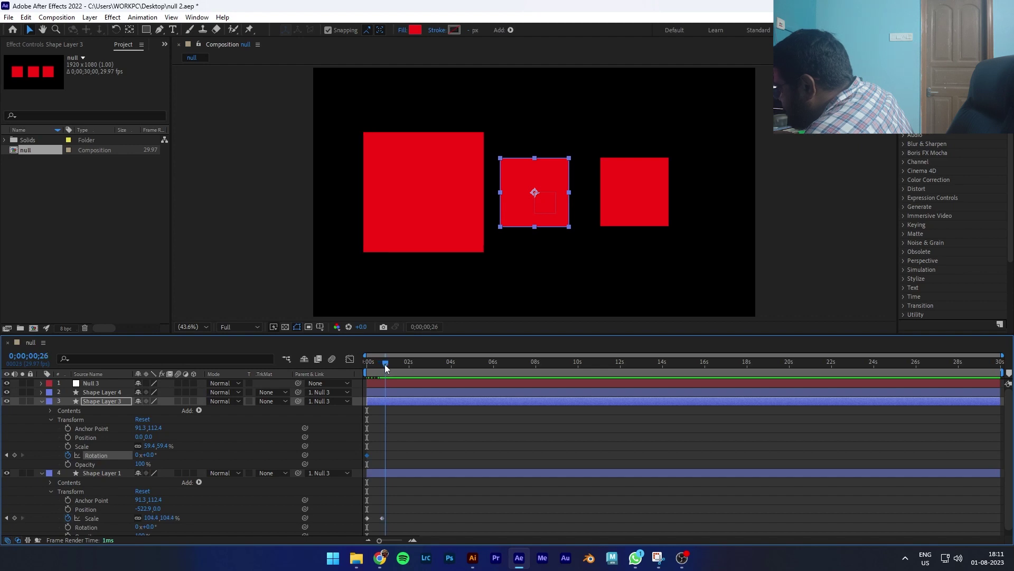
left_click_drag(382, 368, 383, 374)
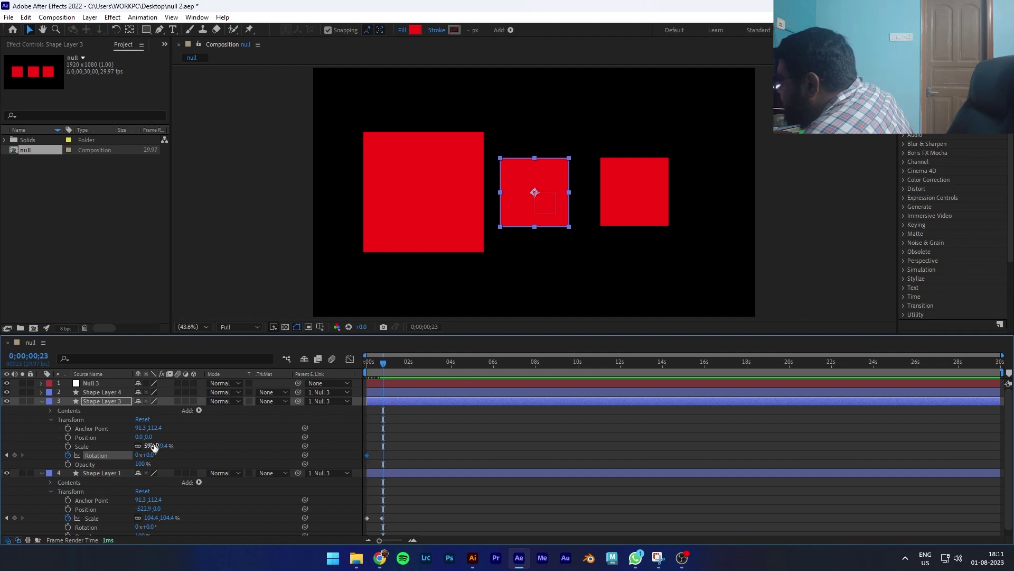
left_click_drag(152, 455, 366, 469)
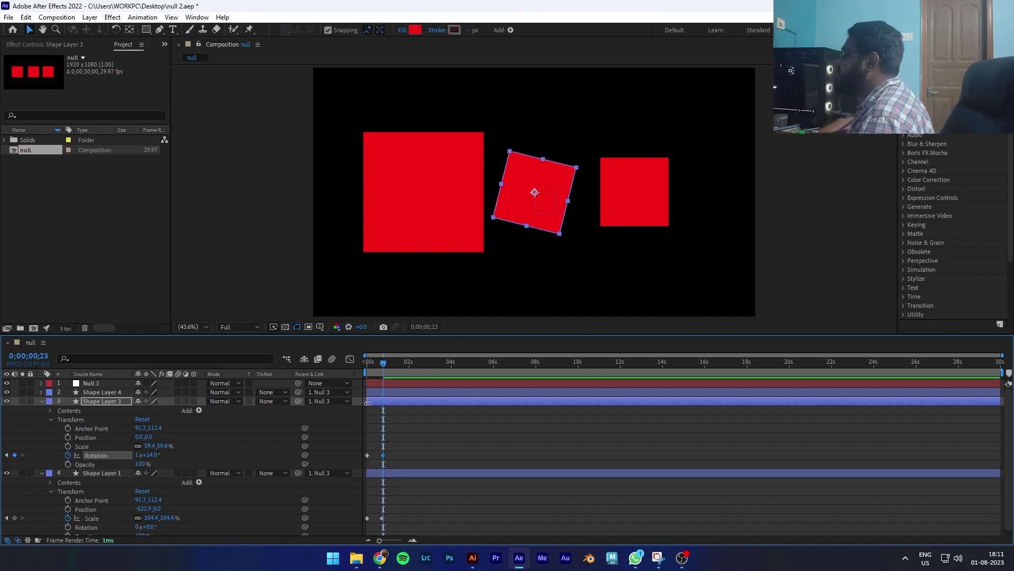
Step: Animate Shape Layer 4's position from 472.5, -1.3 at the first frame to about 833.5, -1.3 at 0;00;00;23
left_click_drag(382, 361, 271, 377)
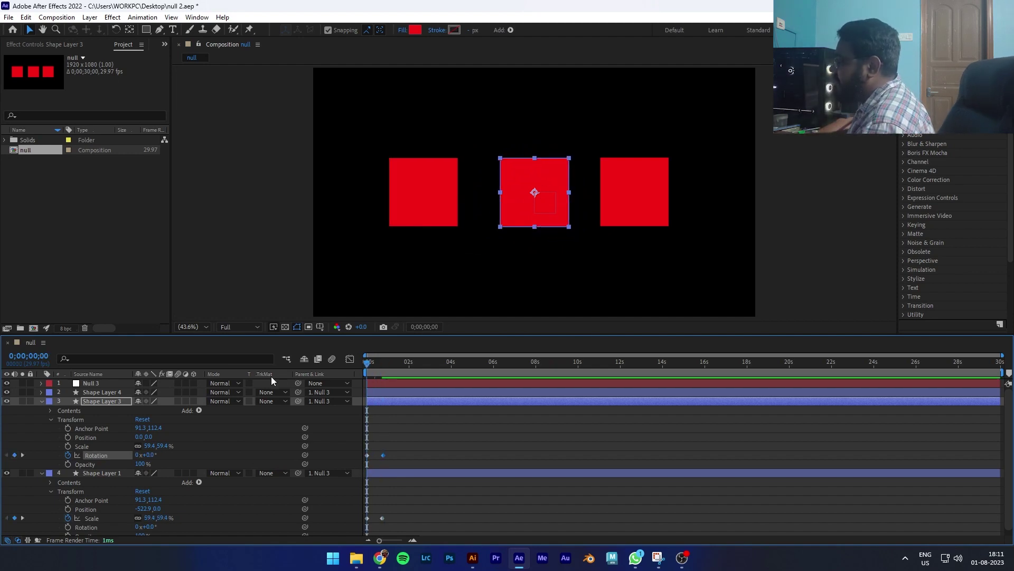
left_click_drag(369, 360, 354, 381)
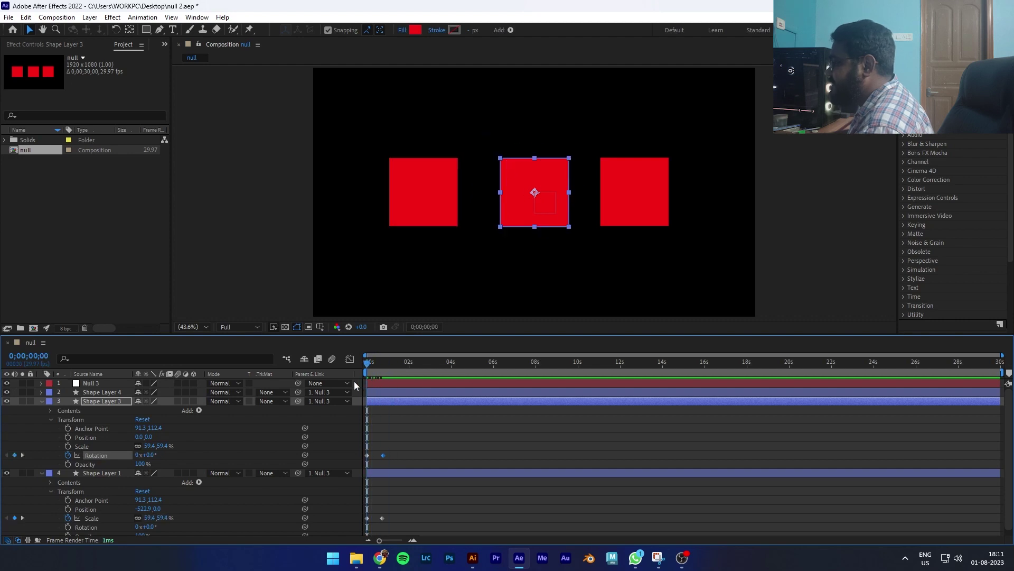
left_click(40, 391)
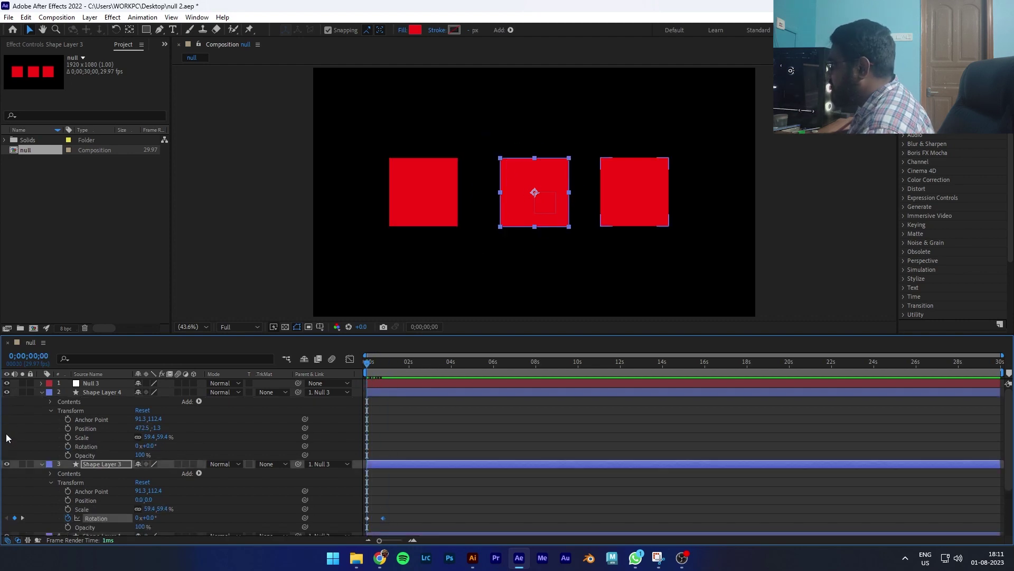
left_click(68, 428)
left_click_drag(142, 428, 343, 435)
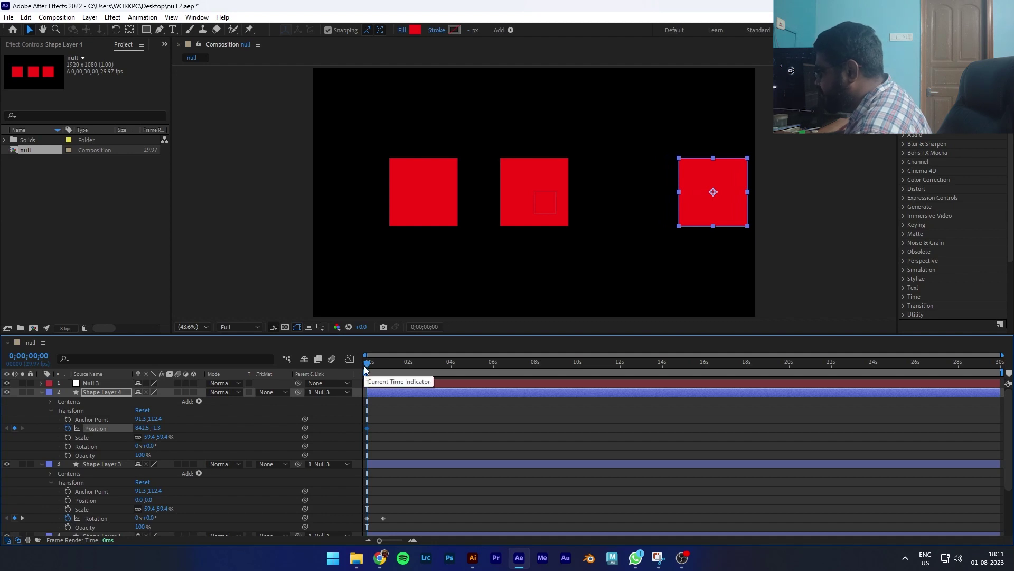
key("ctrl+z")
left_click_drag(366, 370, 380, 368)
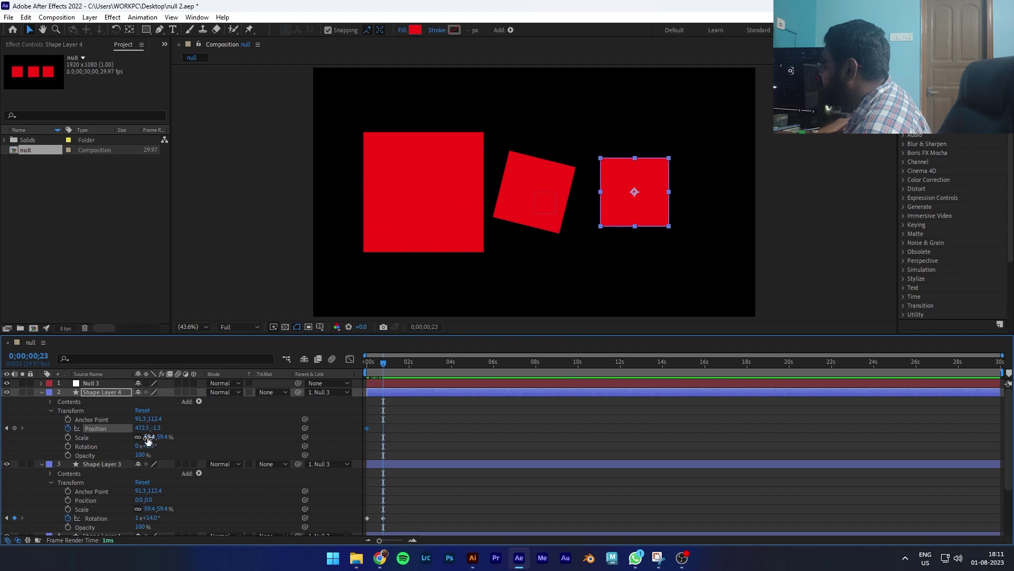
left_click_drag(150, 430, 336, 426)
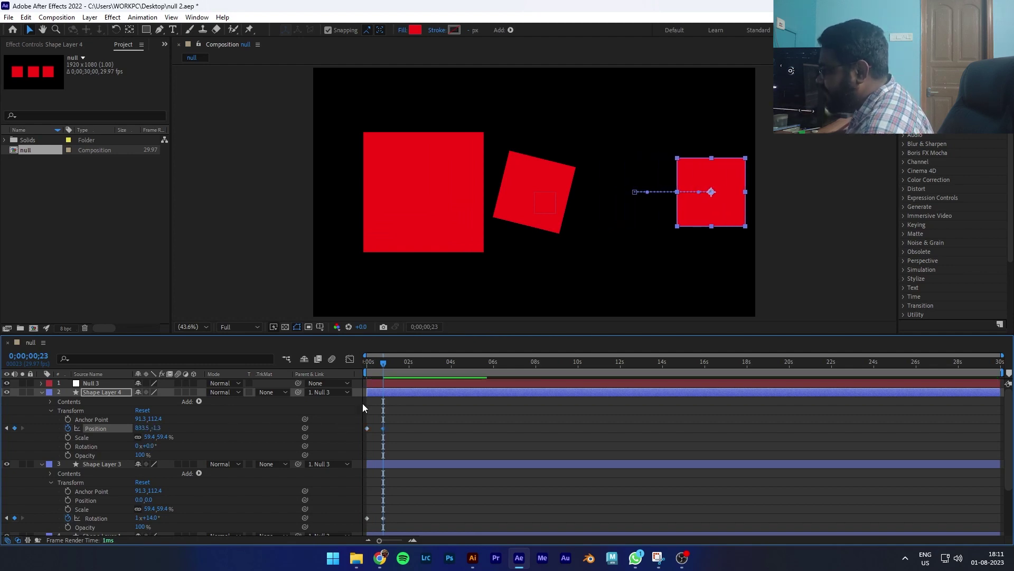
Step: Return to the first frame and collapse the properties of all three shape layers
left_click_drag(382, 364, 358, 362)
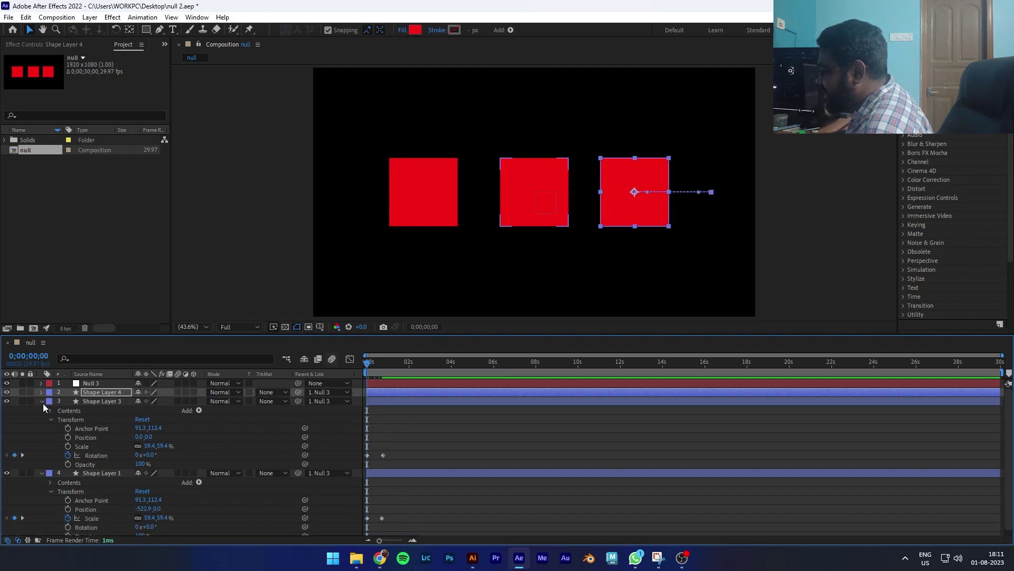
left_click(42, 402)
left_click(40, 410)
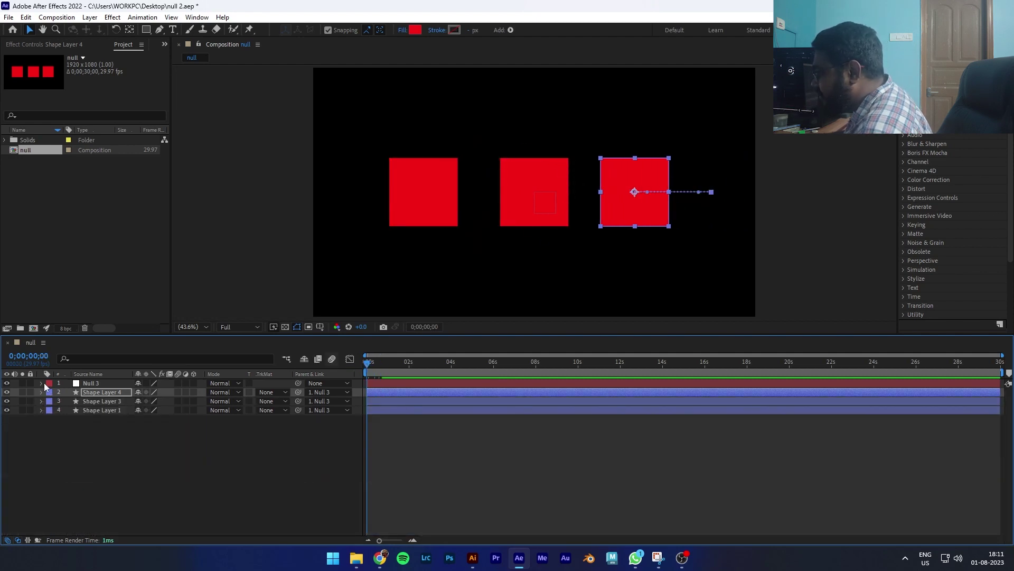
Step: Animate the null's scale from 92% at the first frame to 187% at 0;00;00;23
left_click(41, 383)
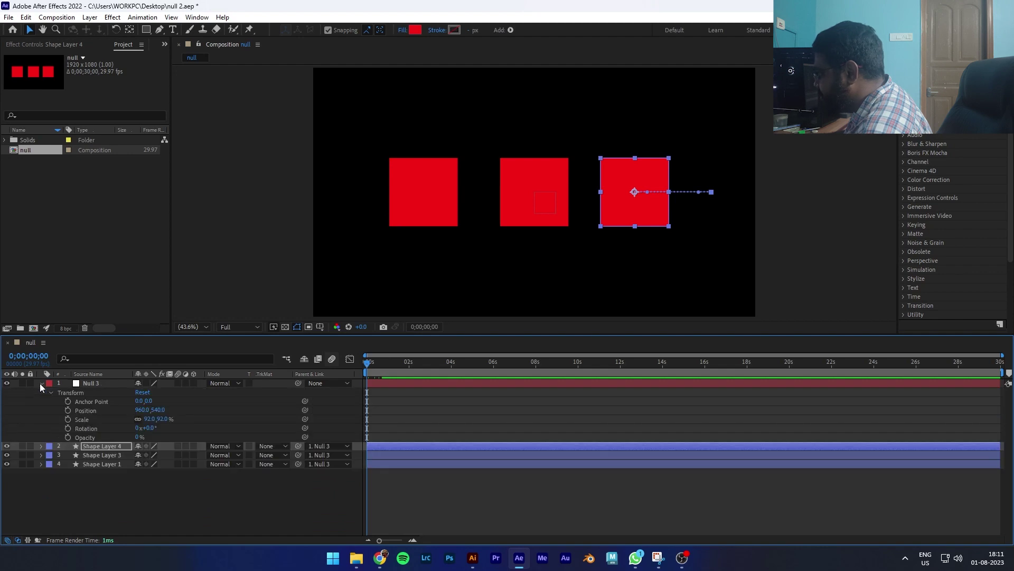
left_click(69, 418)
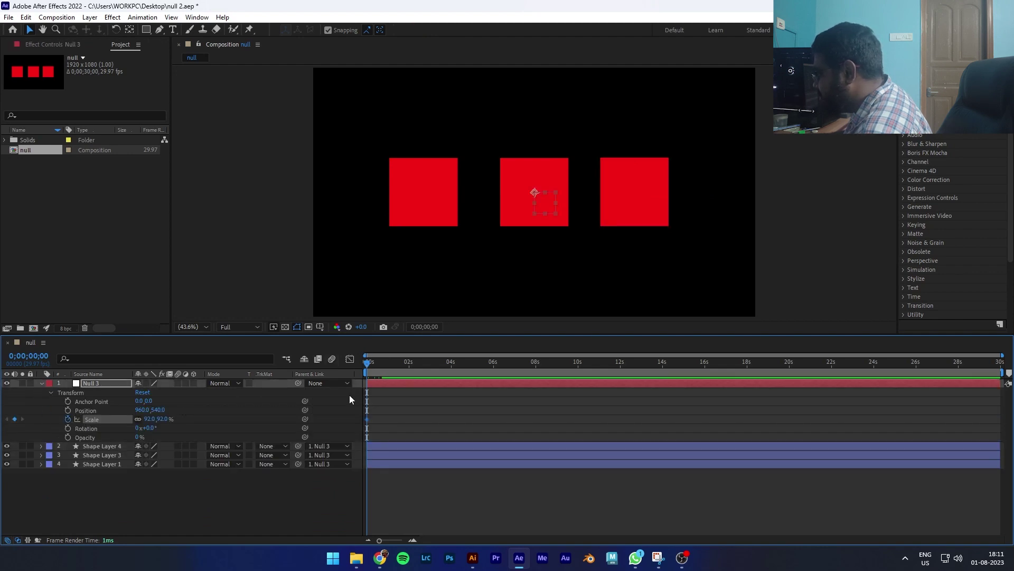
left_click(40, 455)
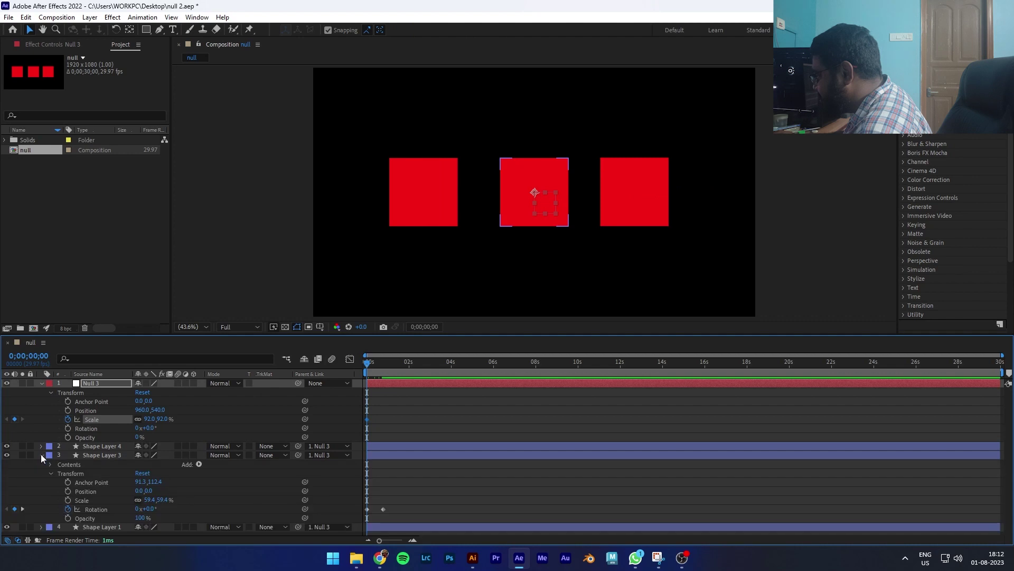
left_click_drag(362, 355, 383, 375)
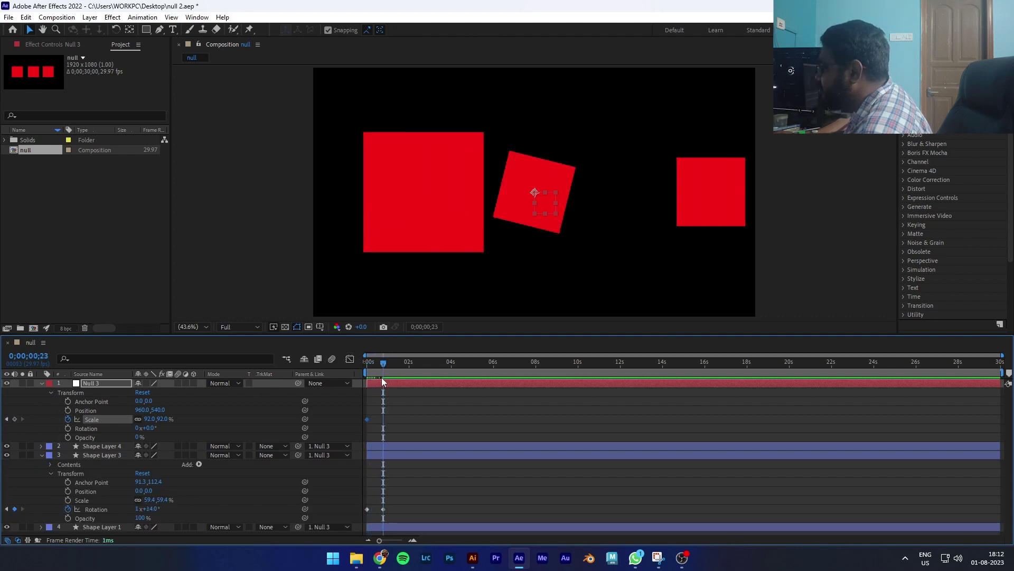
key("F2")
left_click(165, 418)
type("125")
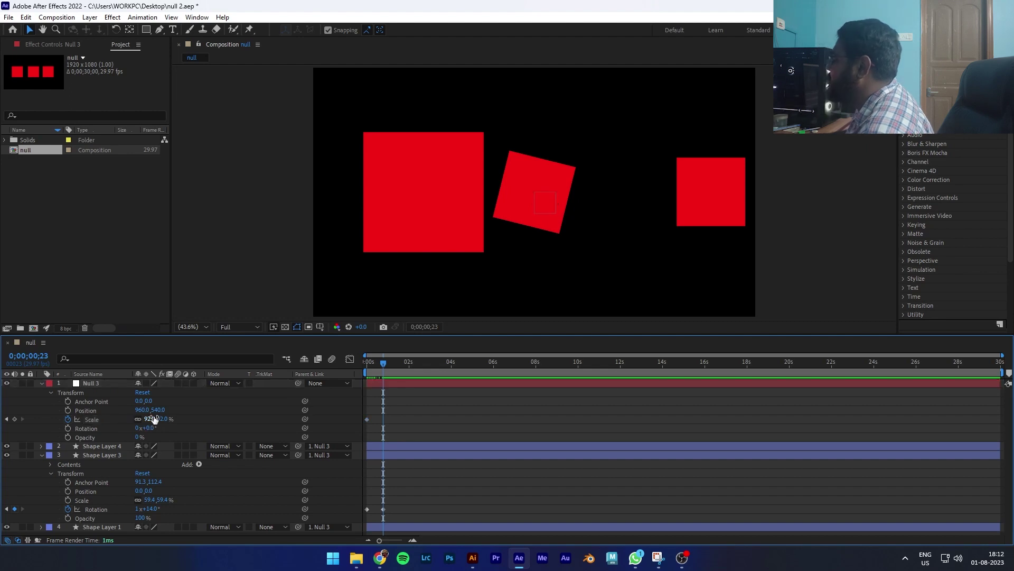
key("Return")
left_click_drag(170, 419, 206, 422)
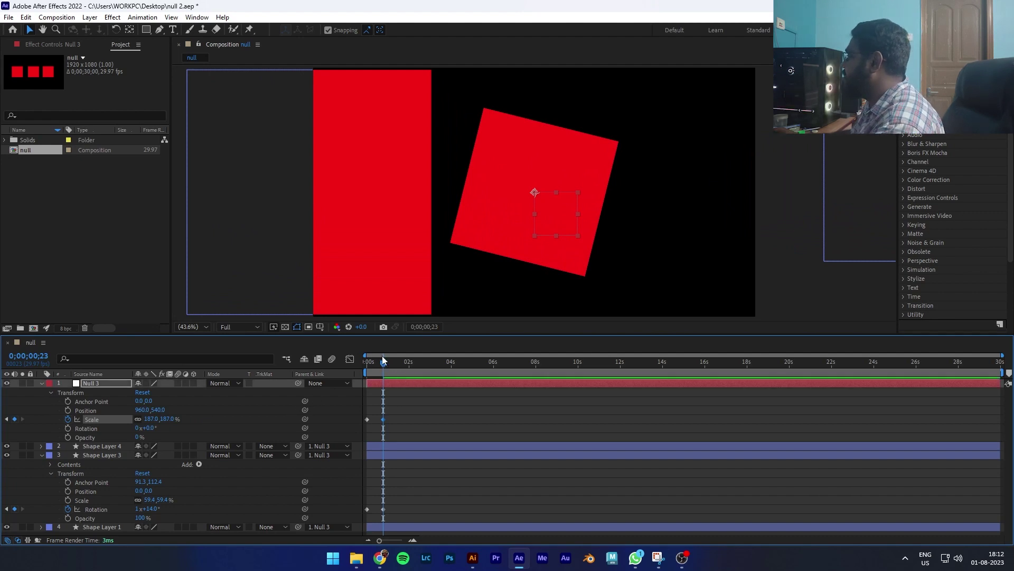
Step: Play back the composition from the first frame to preview the combined null and shape layer animation
left_click(376, 362)
key("Home")
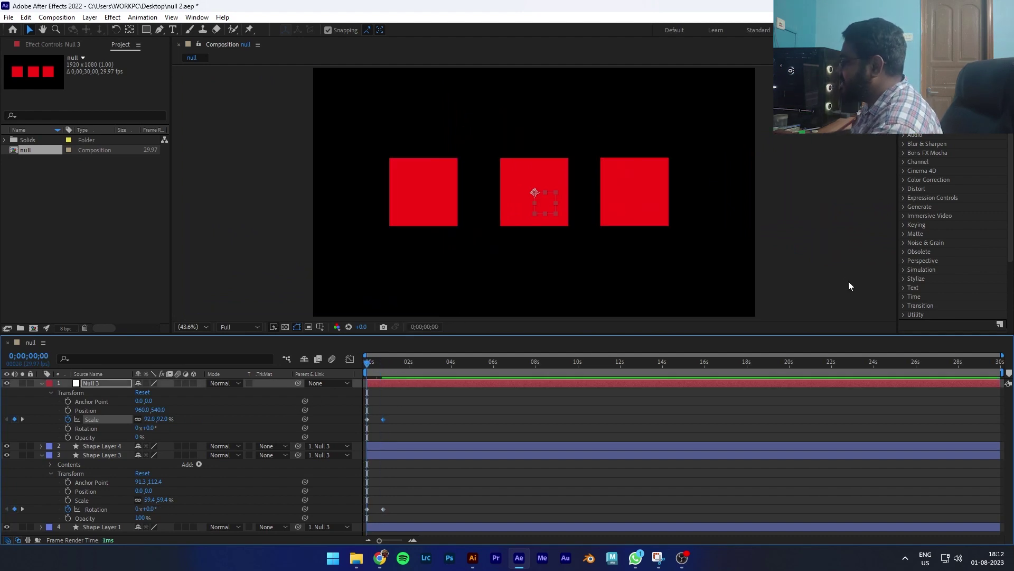
key("space")
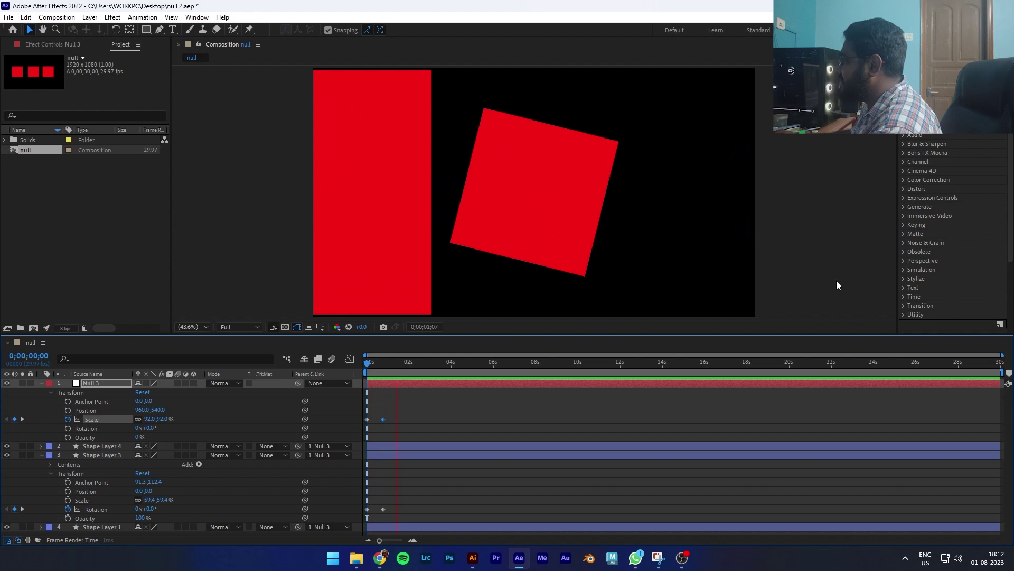
key("space")
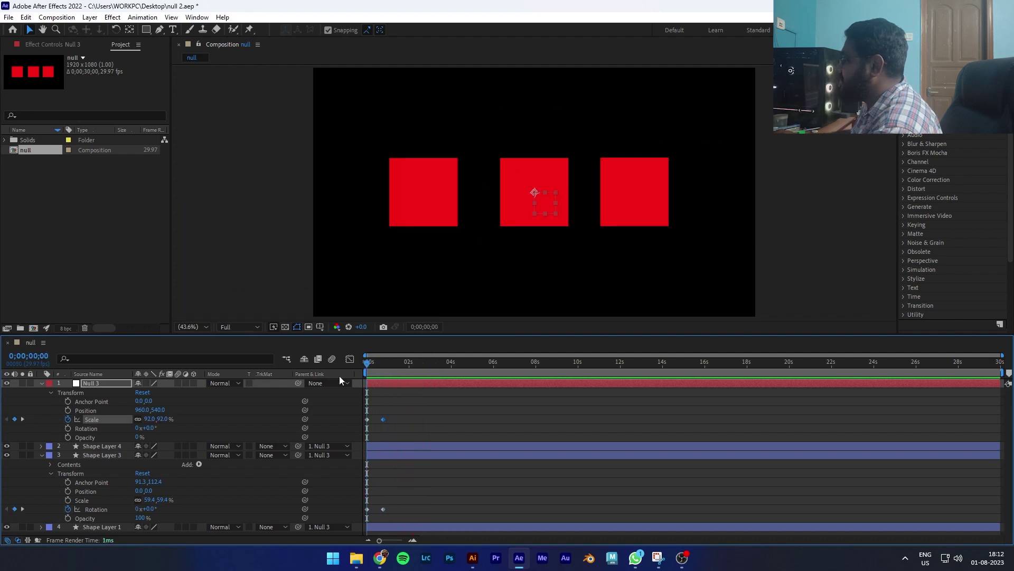
left_click_drag(370, 364, 288, 381)
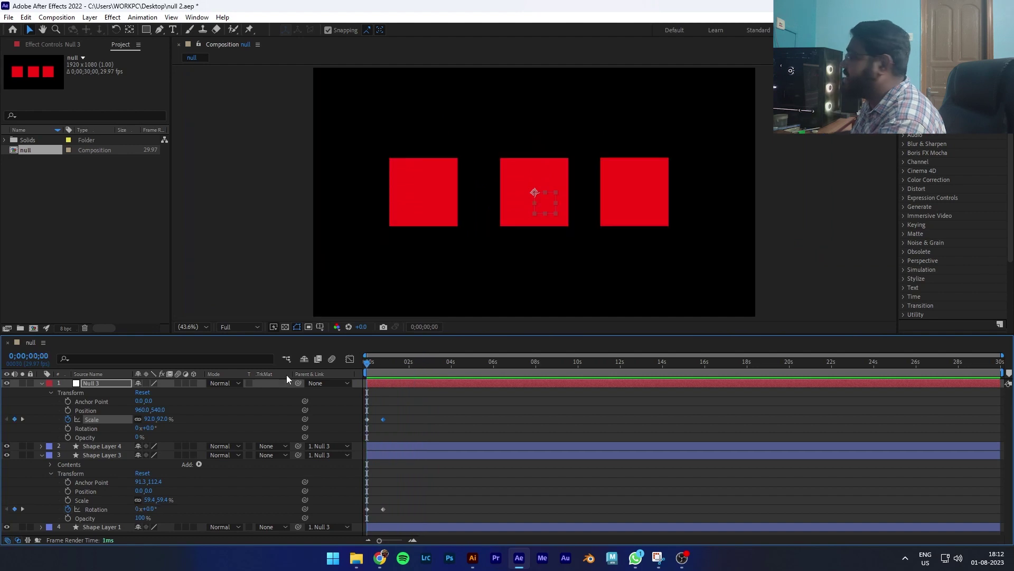
key("space")
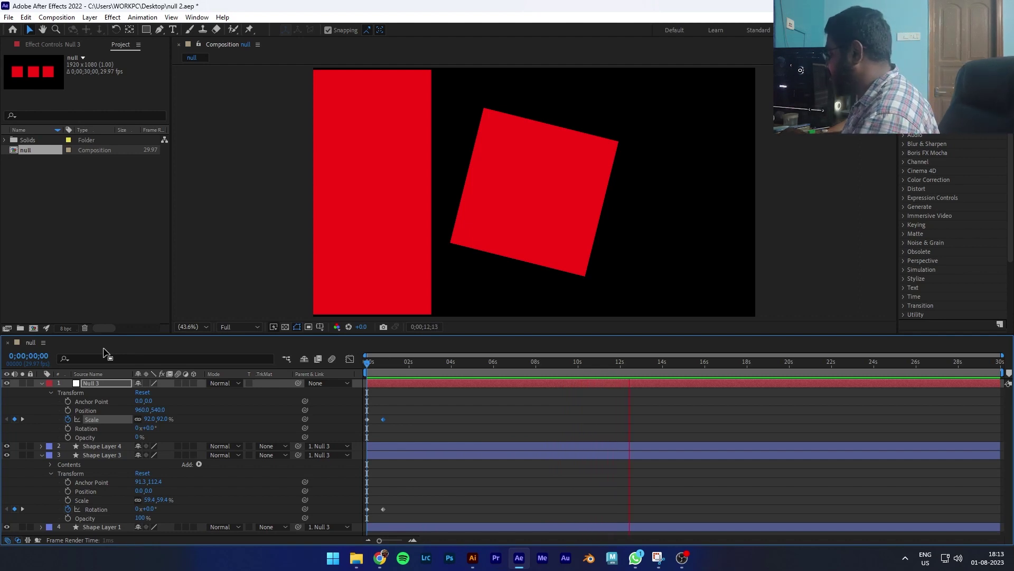
key("space")
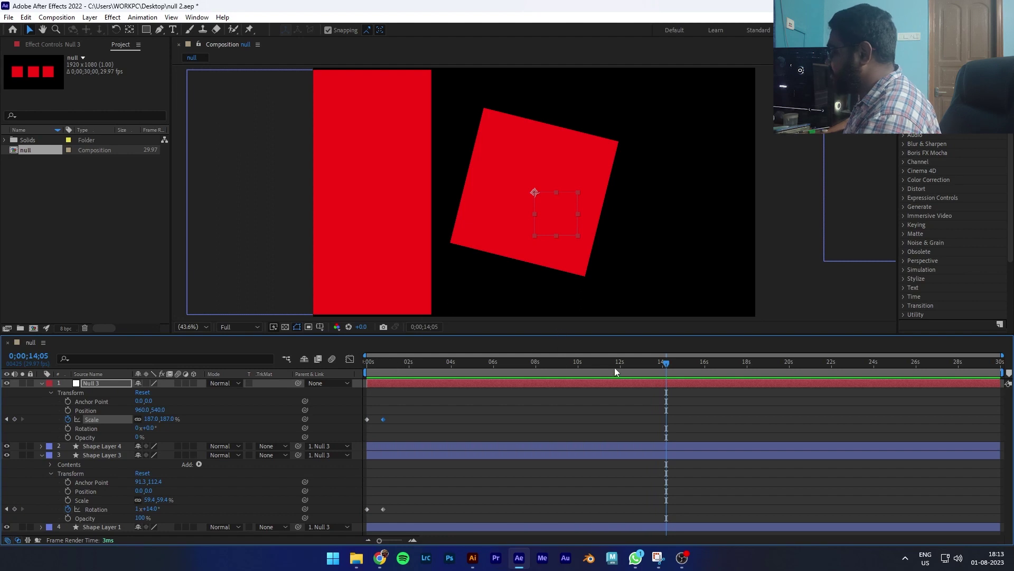
Step: Return to the first frame and collapse the properties of the null and Shape Layer 3
left_click_drag(664, 364, 357, 372)
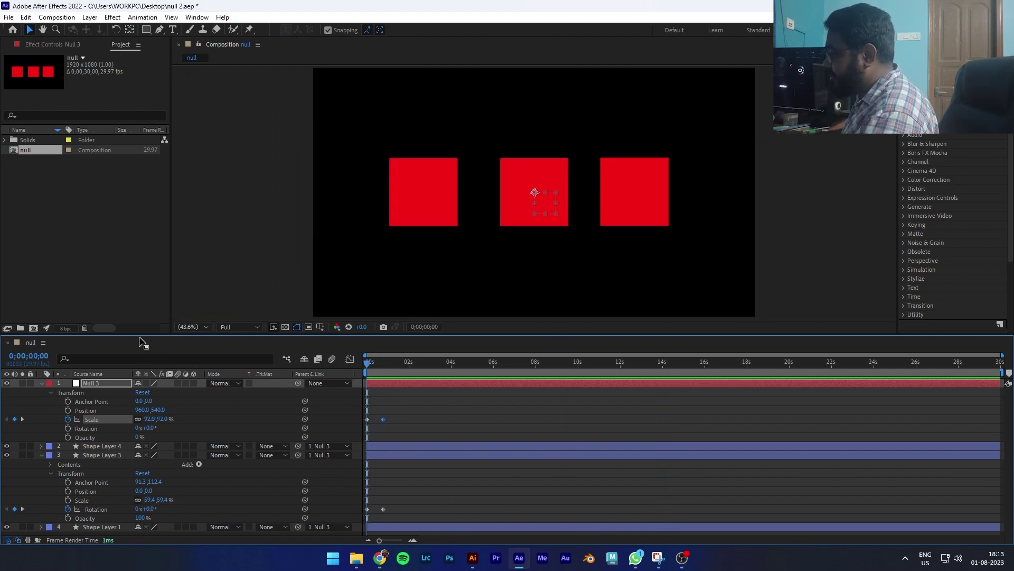
left_click(41, 384)
left_click(41, 401)
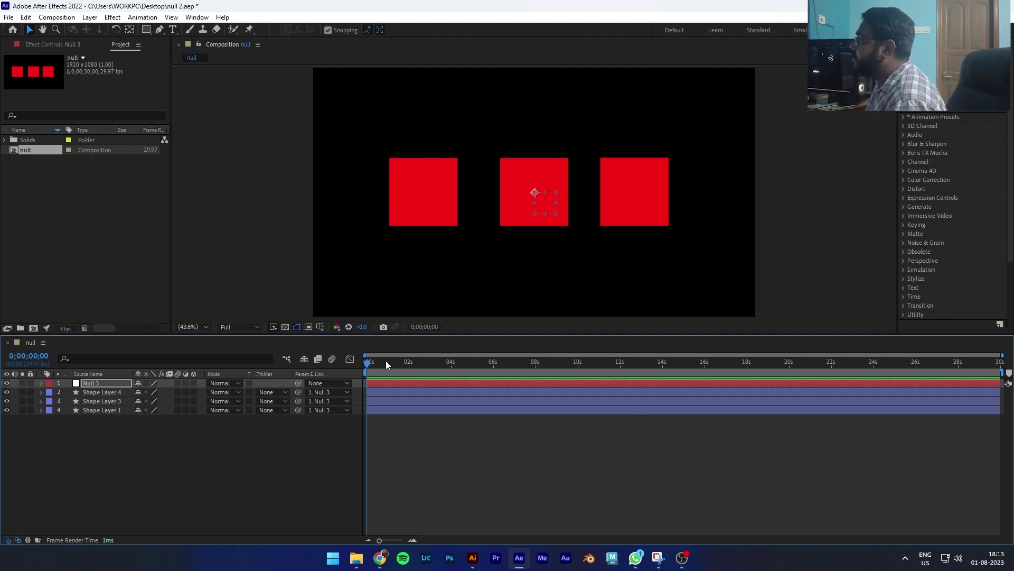
Step: Add a two-node camera with the 50mm preset and make the null and all three shape layers 3D
left_click(90, 17)
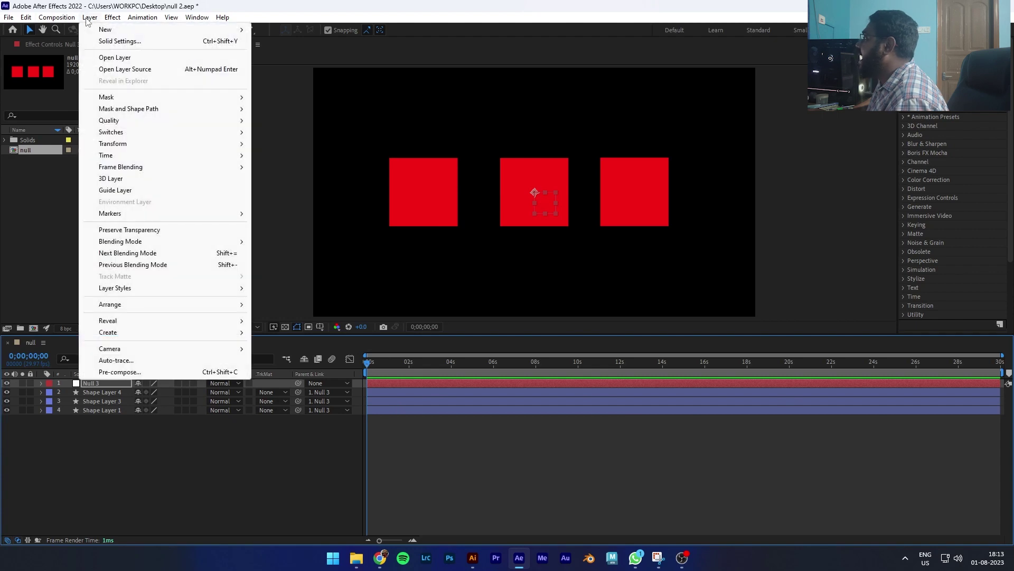
mouse_move(110, 38)
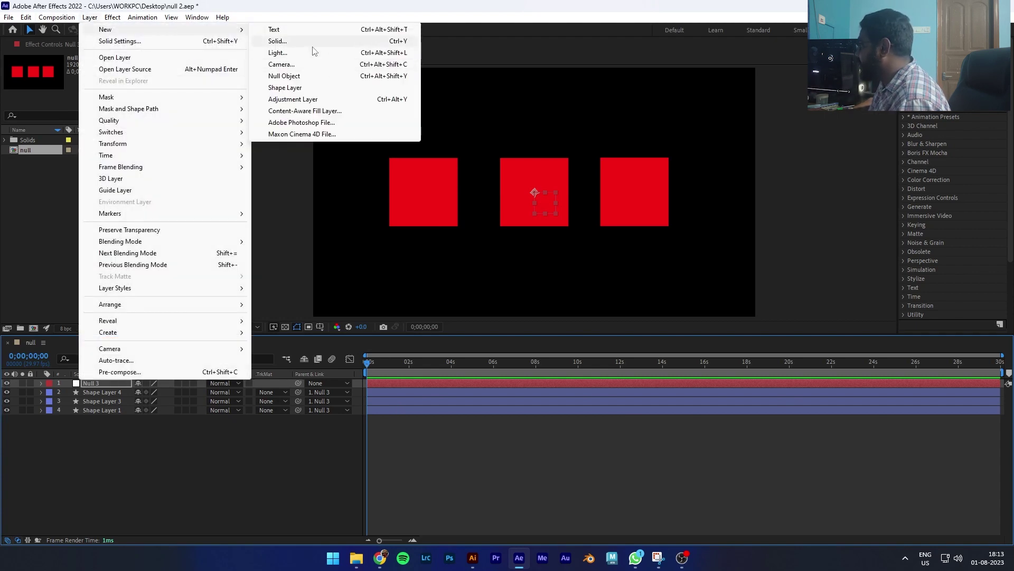
left_click(302, 66)
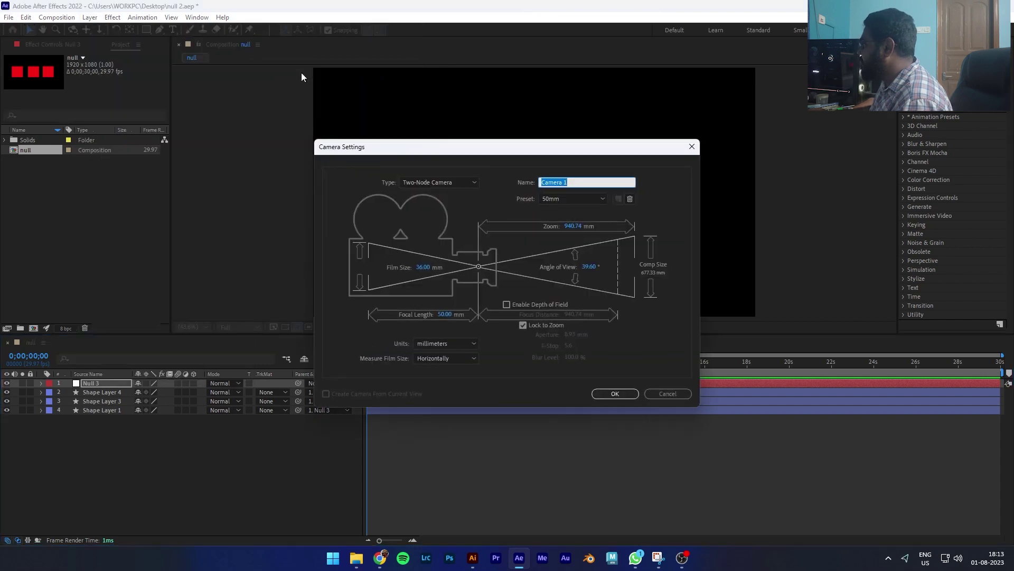
left_click(597, 394)
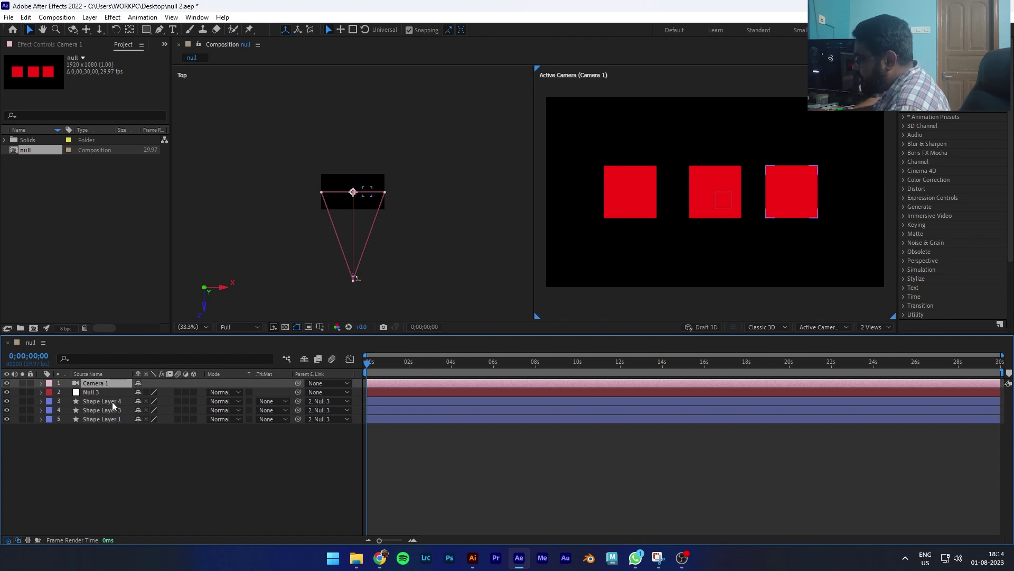
left_click(194, 411)
left_click(193, 392)
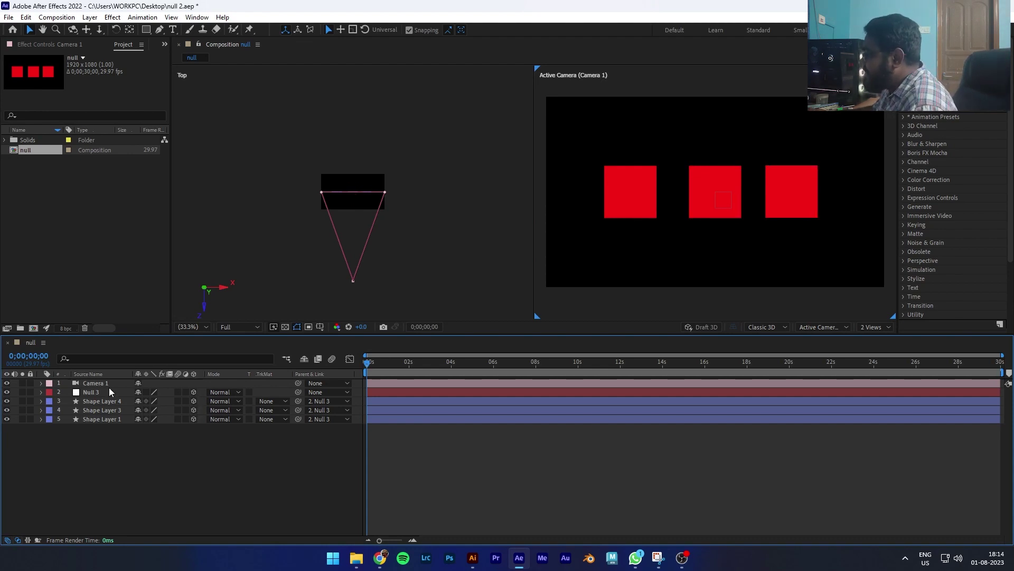
Step: Animate the camera's Y rotation from 0° at the first frame to a positive angle at 0;00;00;23, and return to the first frame
left_click(42, 384)
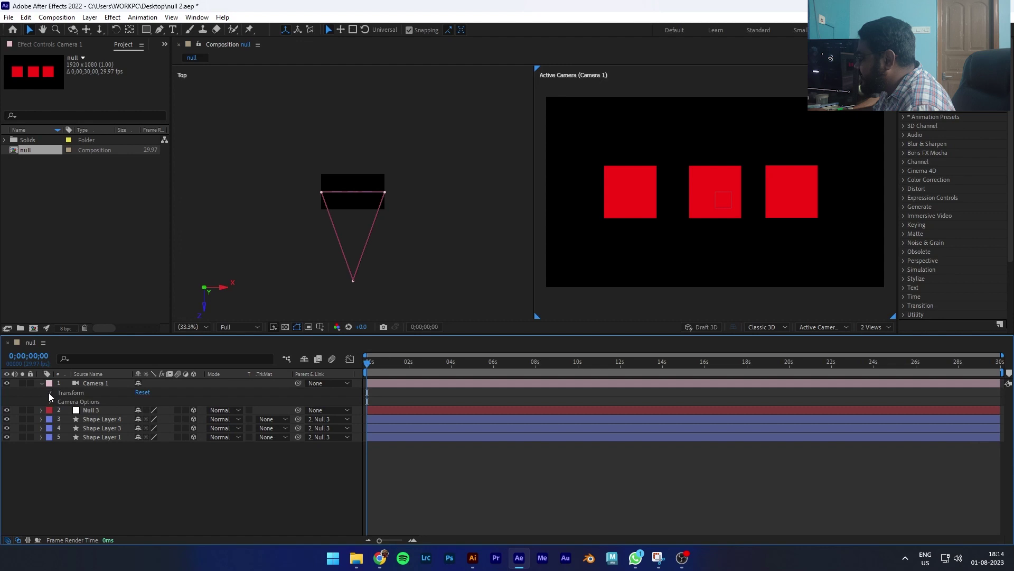
left_click(50, 392)
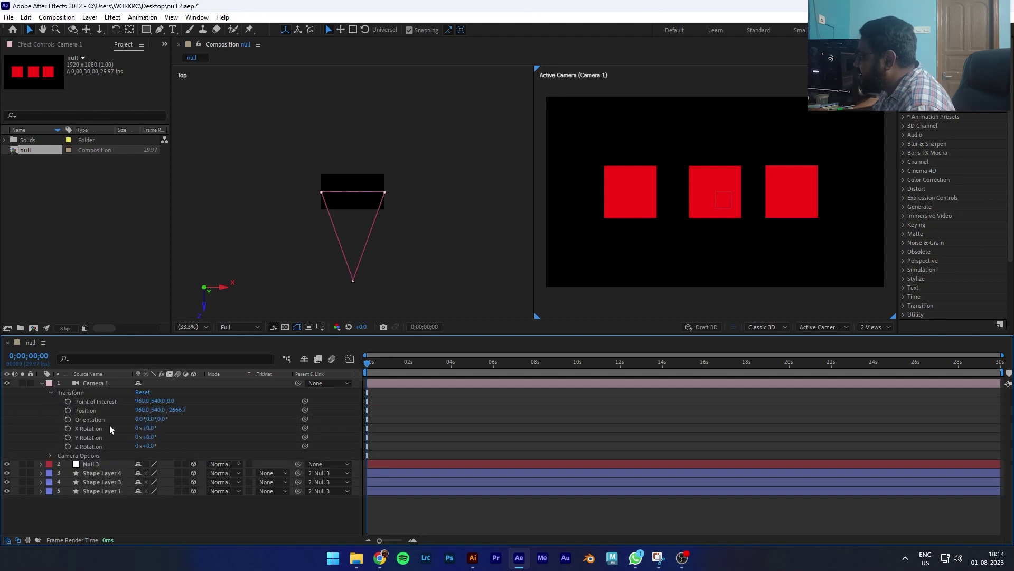
mouse_move(143, 438)
left_mouse_down()
mouse_move(138, 433)
mouse_move(147, 434)
left_mouse_up()
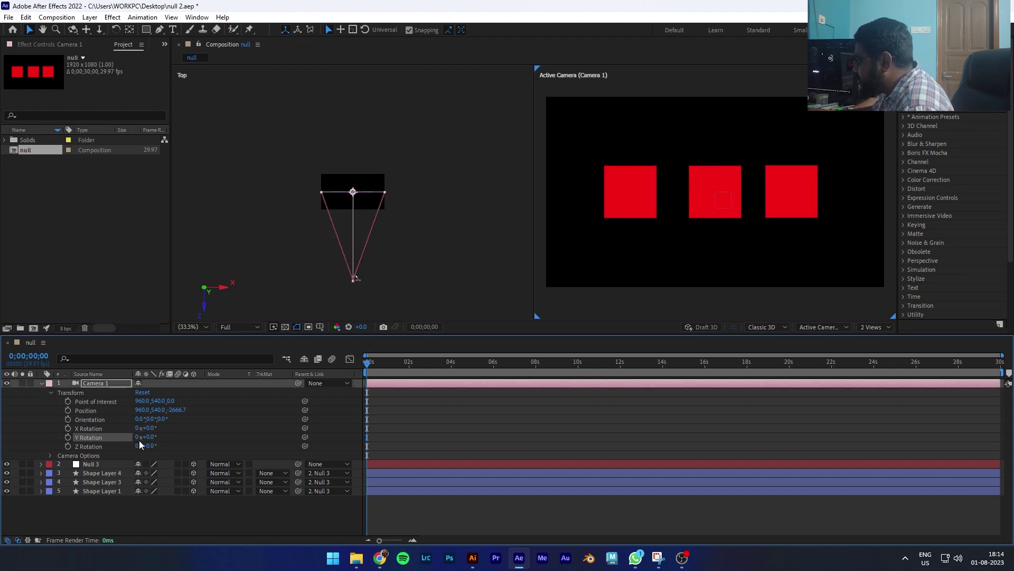
left_click(67, 437)
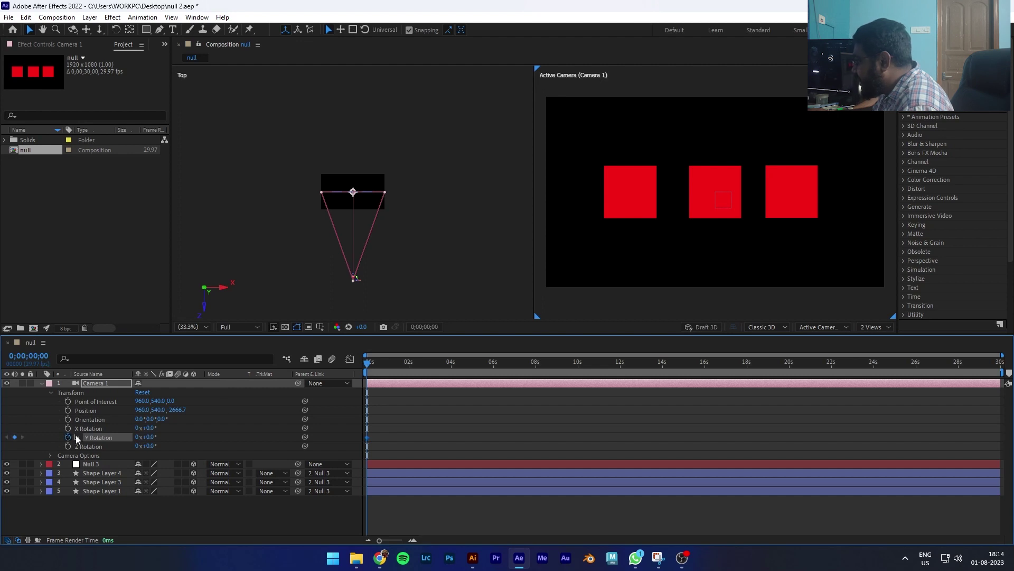
left_click(38, 464)
left_click_drag(373, 362, 382, 366)
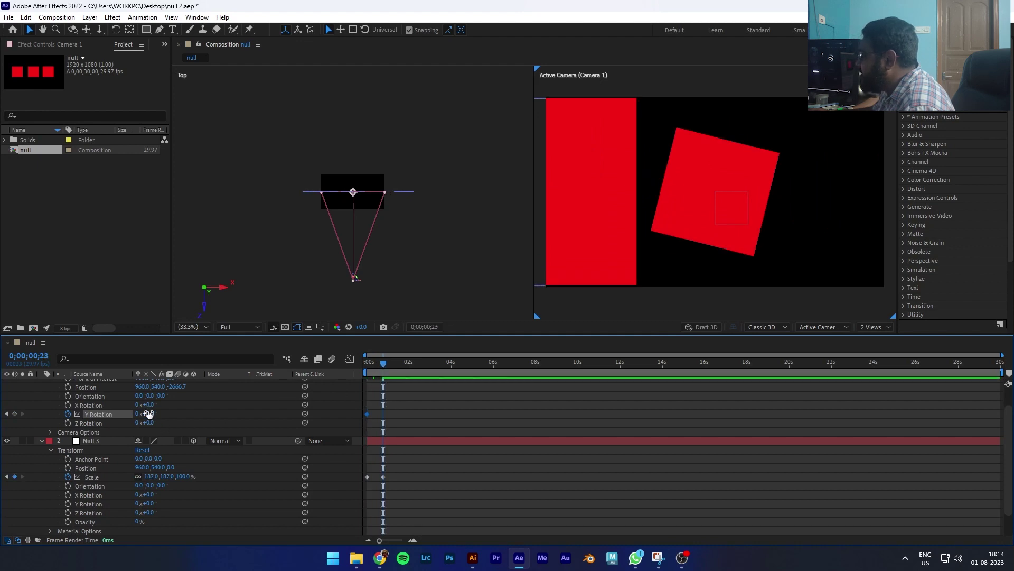
left_click_drag(148, 414, 160, 416)
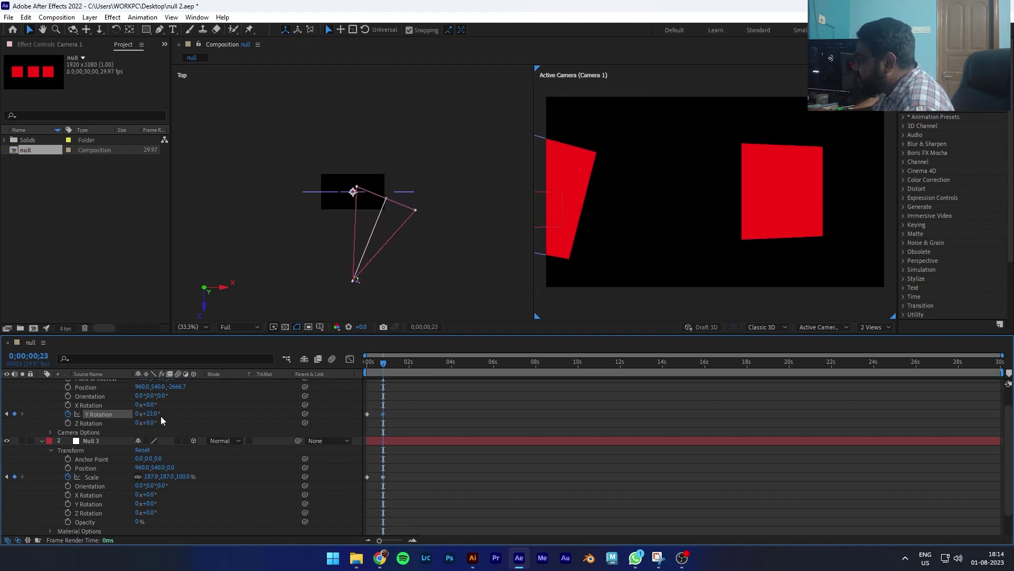
left_click_drag(151, 414, 155, 414)
left_click_drag(393, 363, 356, 368)
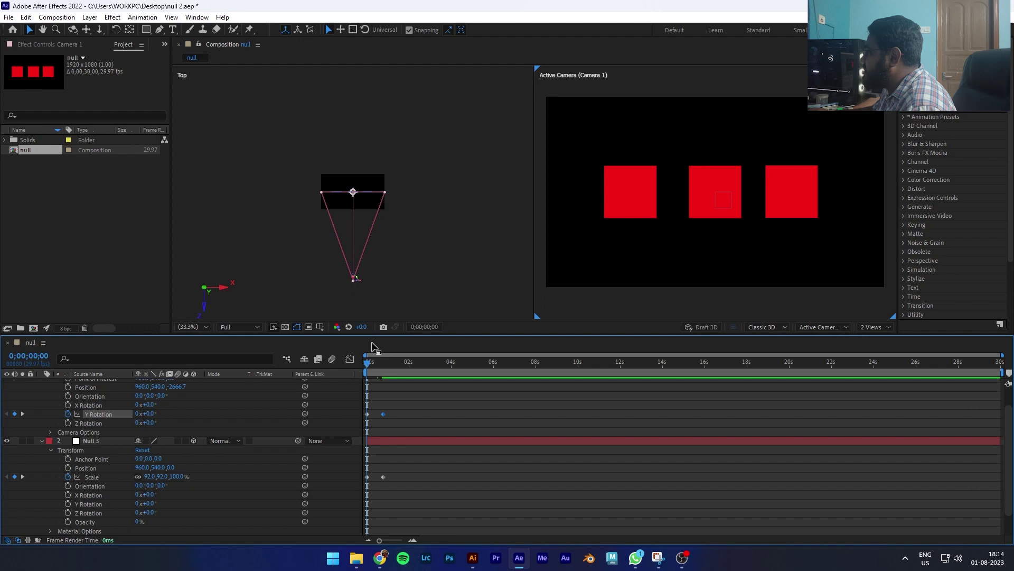
left_click_drag(369, 362, 324, 350)
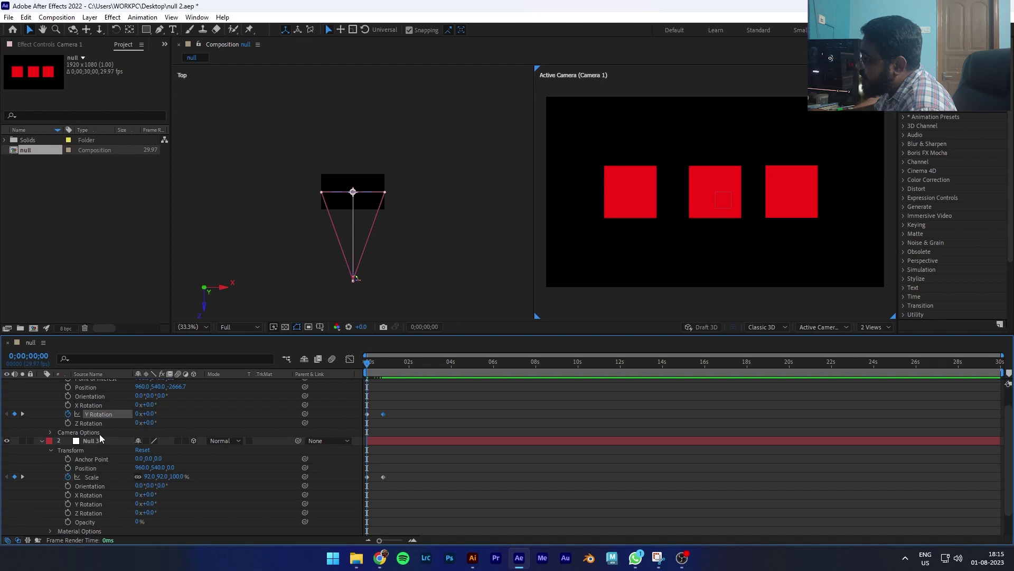
Step: Collapse the camera and null properties, preview the camera rotation from the first frame, and return to the first frame
scroll(99, 433, "up", 2)
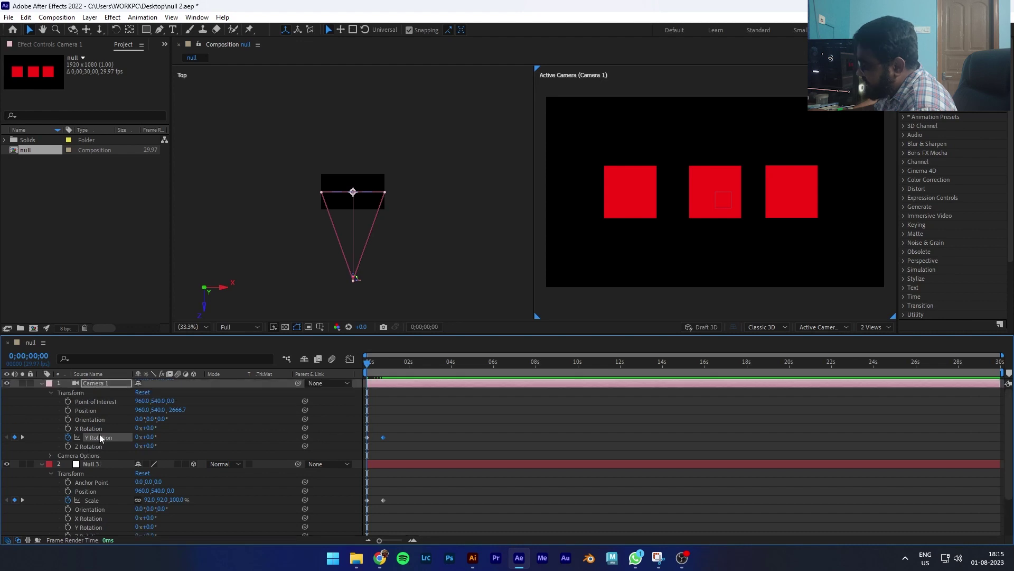
left_click(43, 383)
left_click(41, 392)
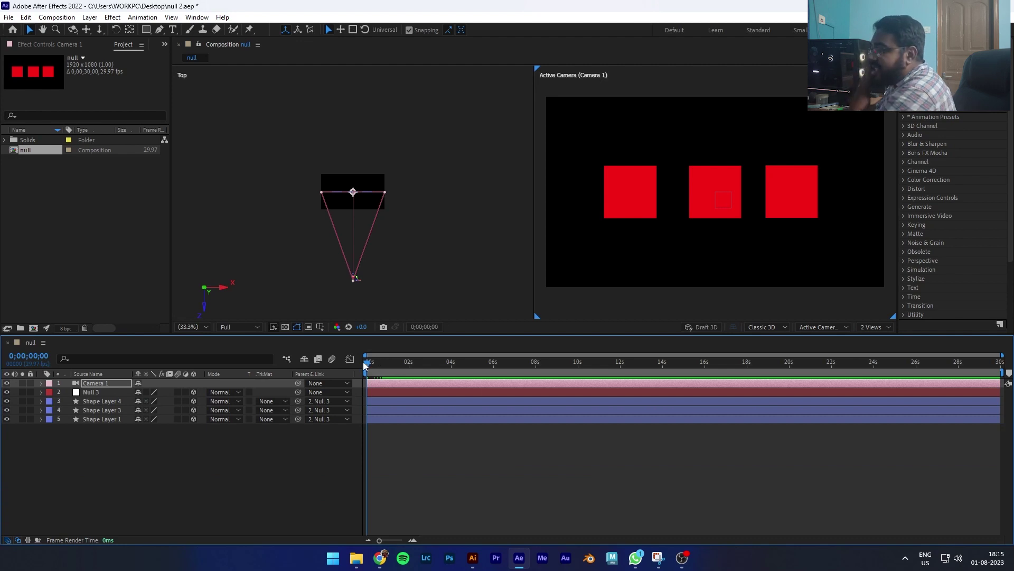
key("space")
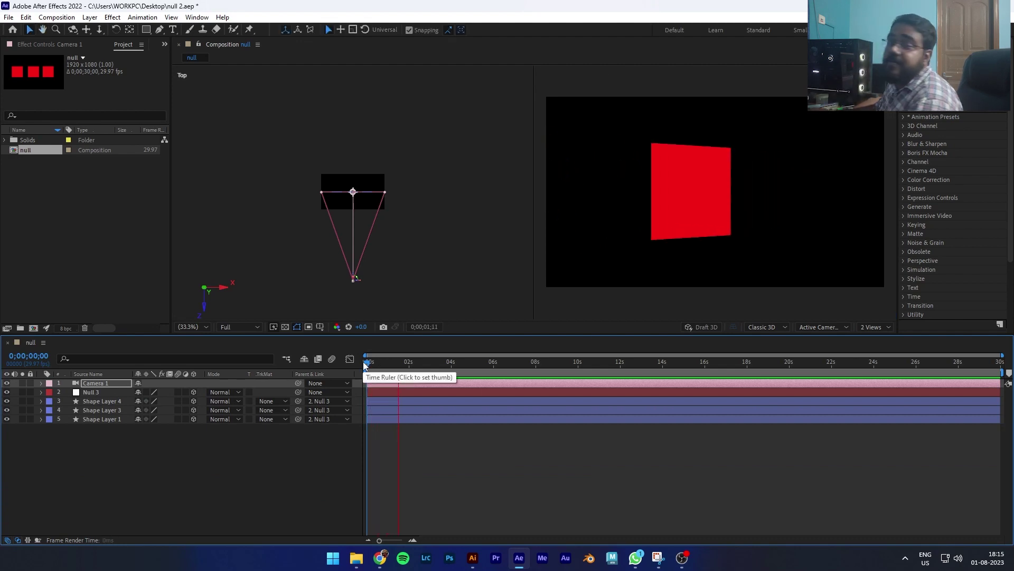
key("space")
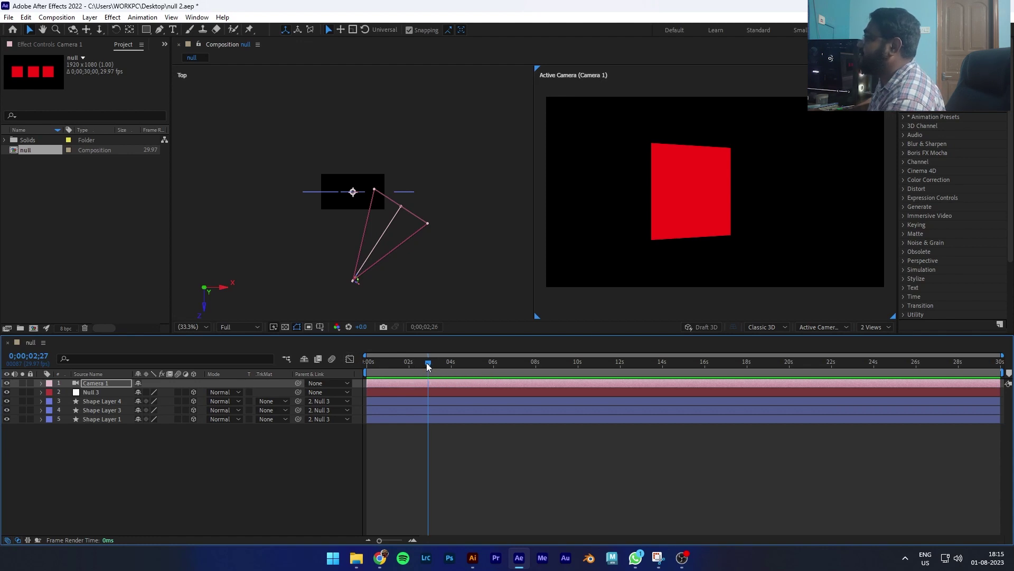
key("Home")
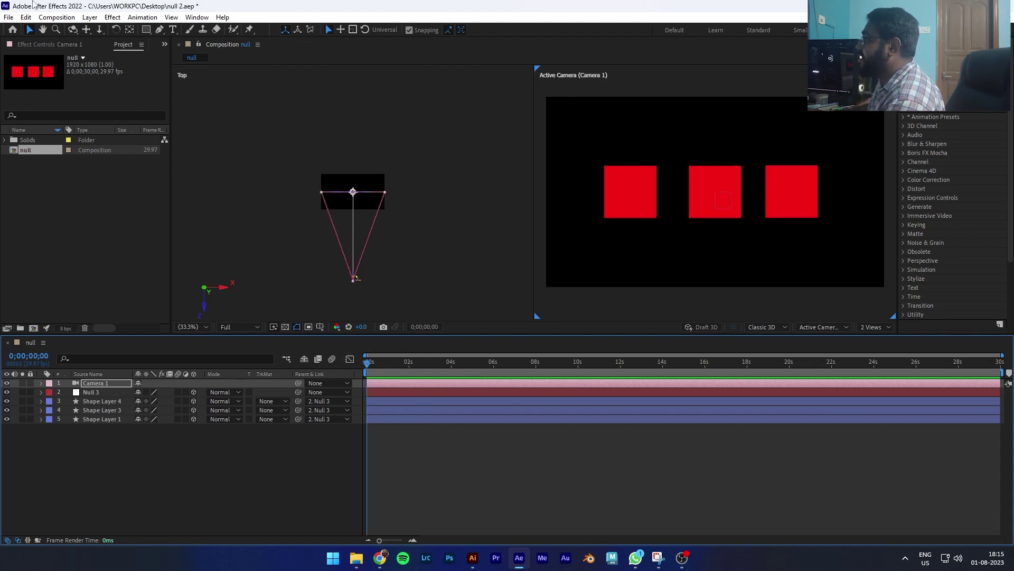
left_click(89, 17)
mouse_move(101, 30)
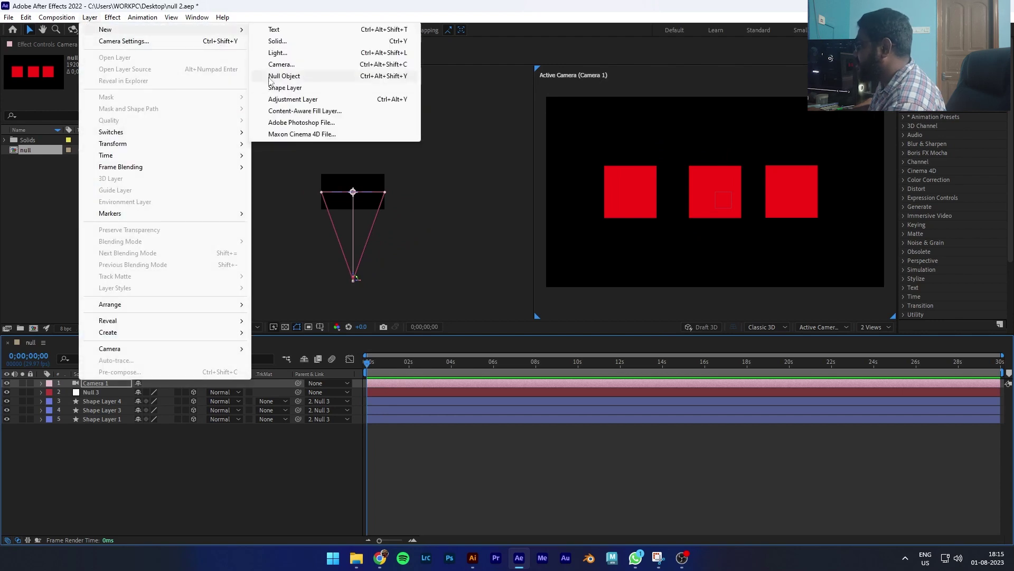
left_click(290, 75)
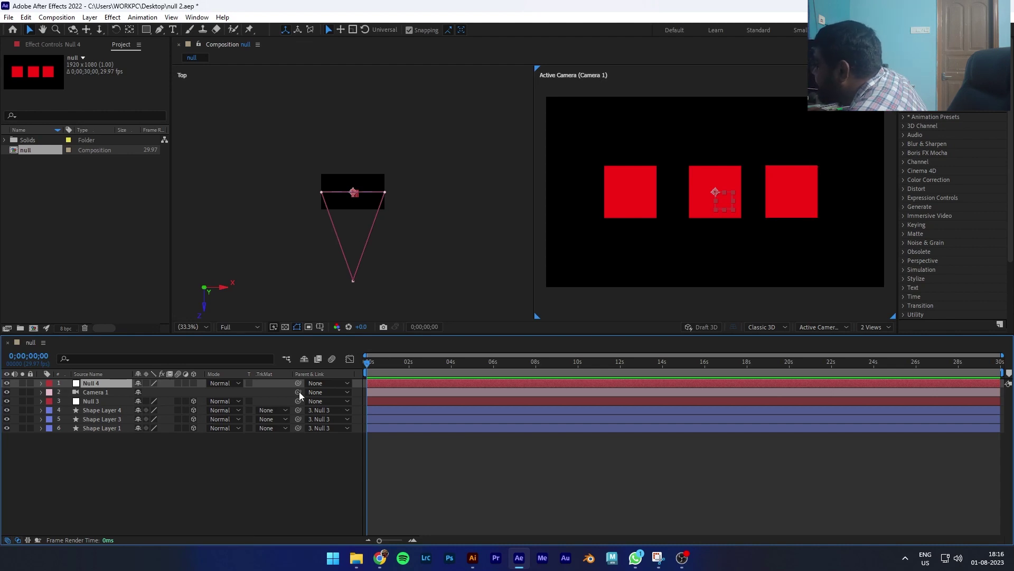
left_click_drag(298, 391, 115, 384)
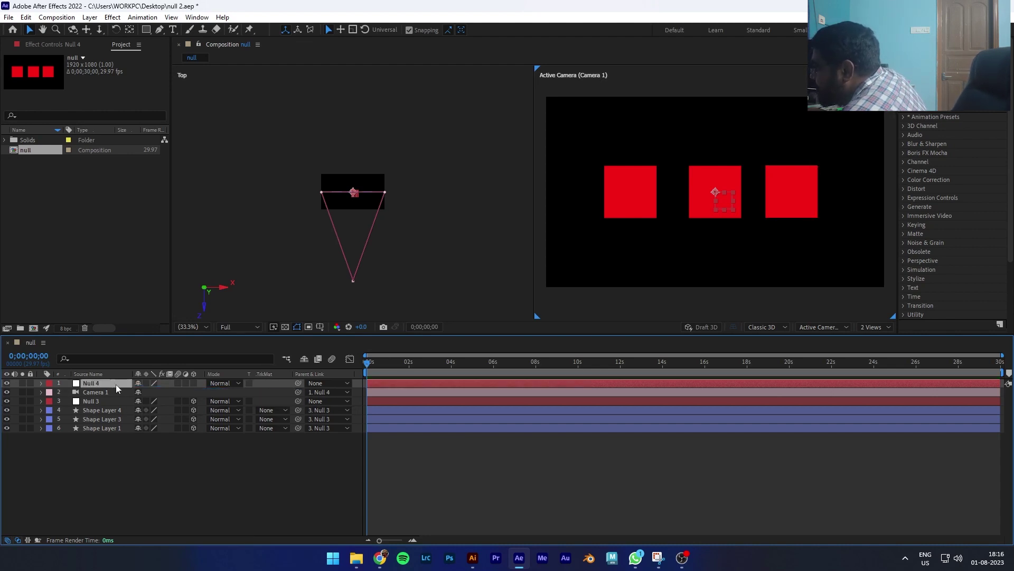
left_click(41, 383)
left_click(50, 392)
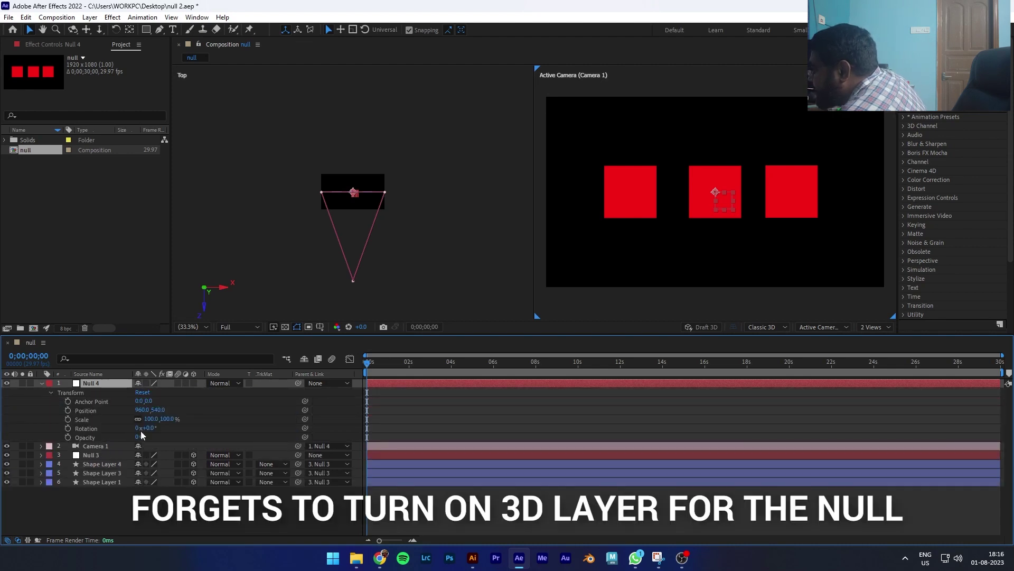
left_click_drag(158, 410, 195, 430)
key("ctrl+z")
key("ctrl+z")
key("ctrl+z")
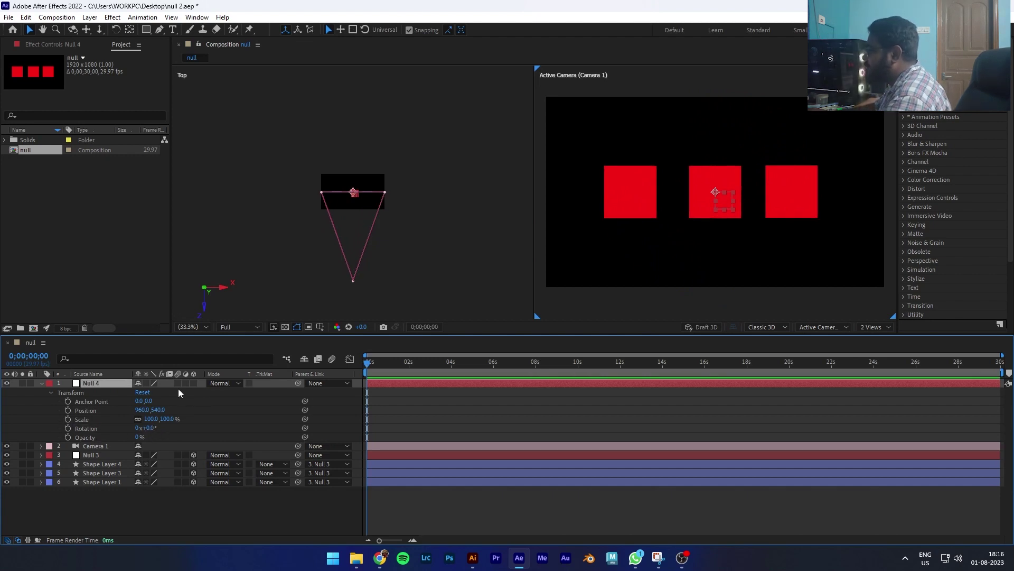
left_click(193, 383)
key("ctrl+z")
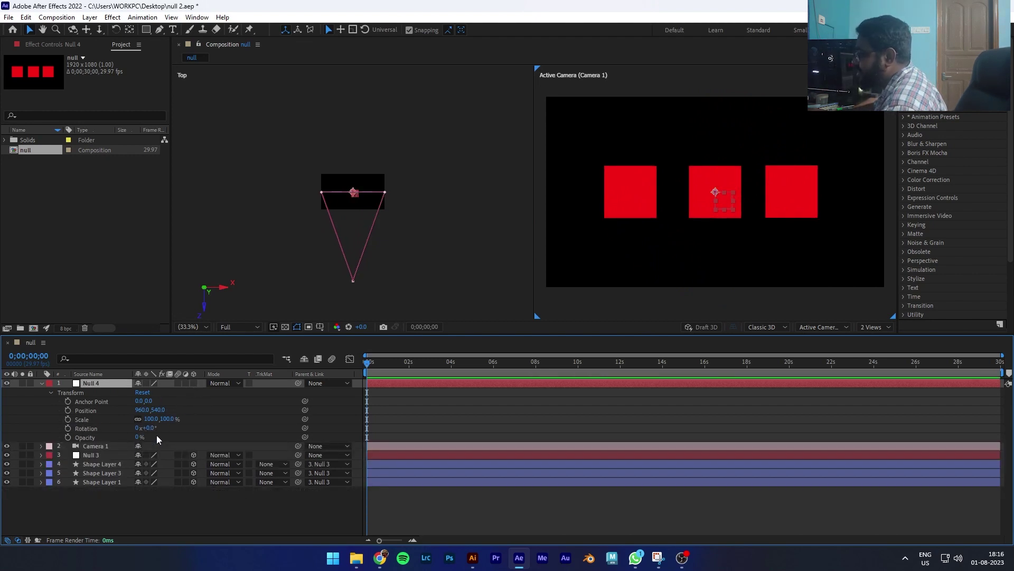
key("Delete")
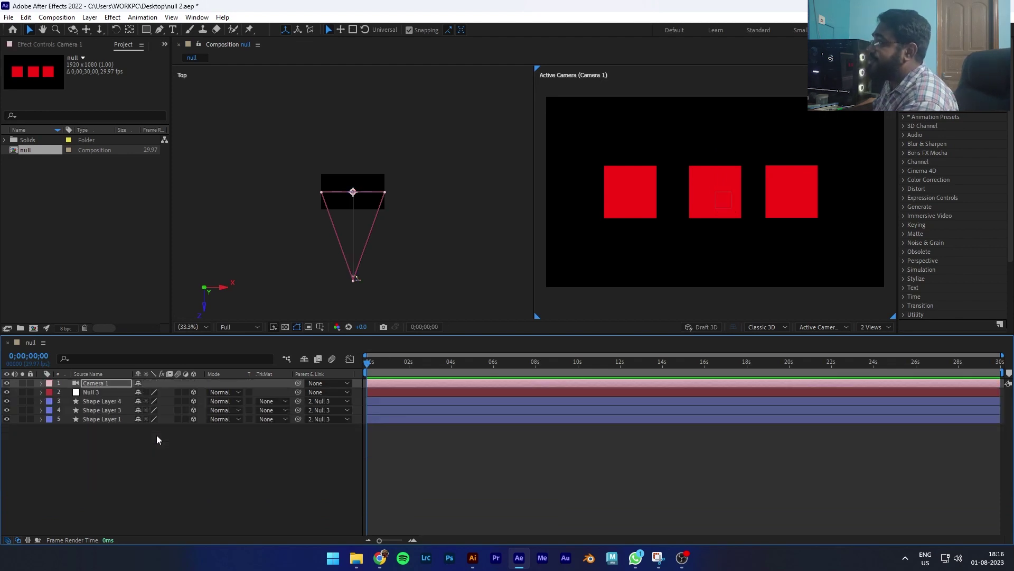
Step: Add a new null object to the composition and make it a 3D layer
left_click(90, 17)
mouse_move(102, 31)
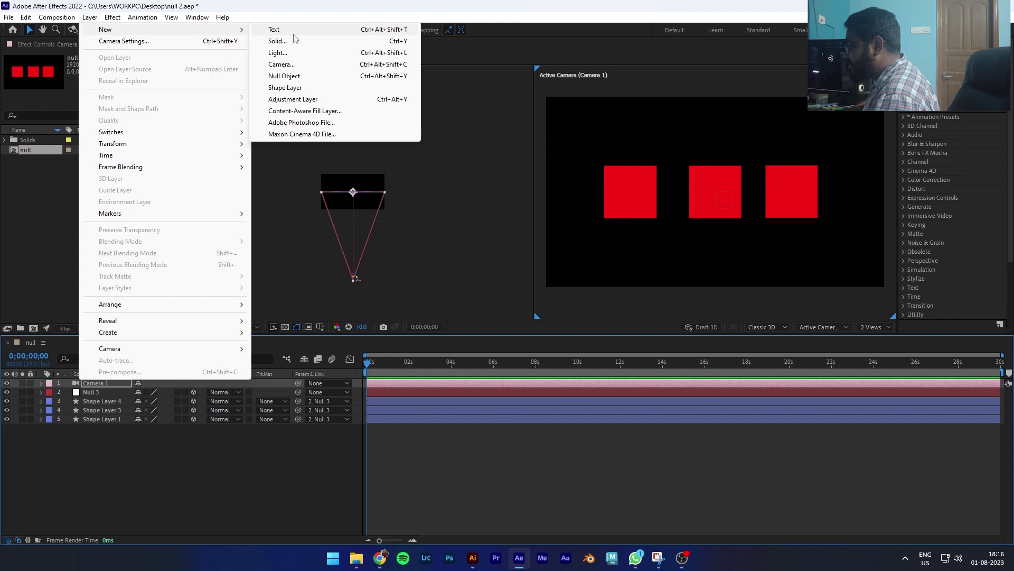
left_click(295, 75)
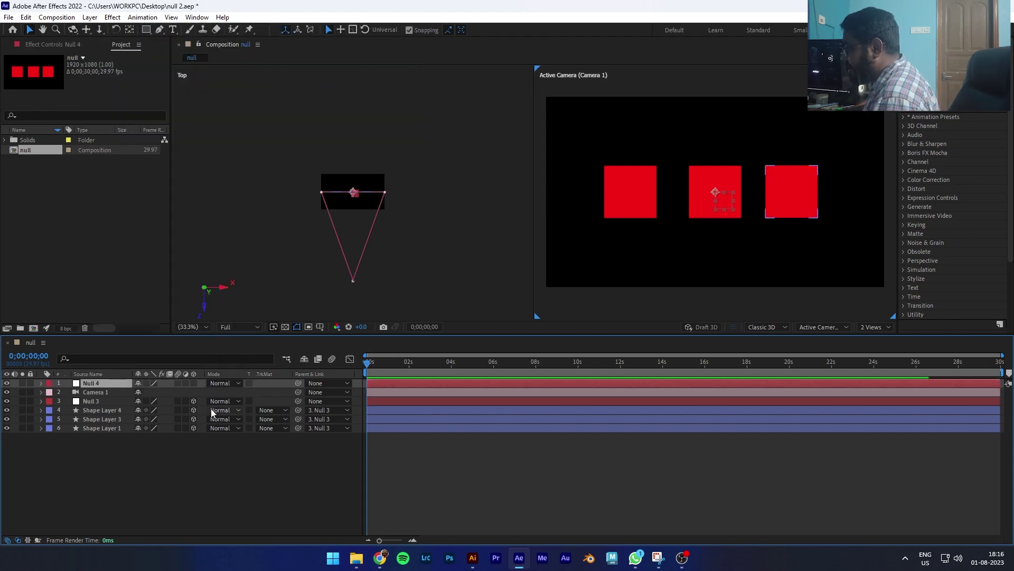
left_click(194, 383)
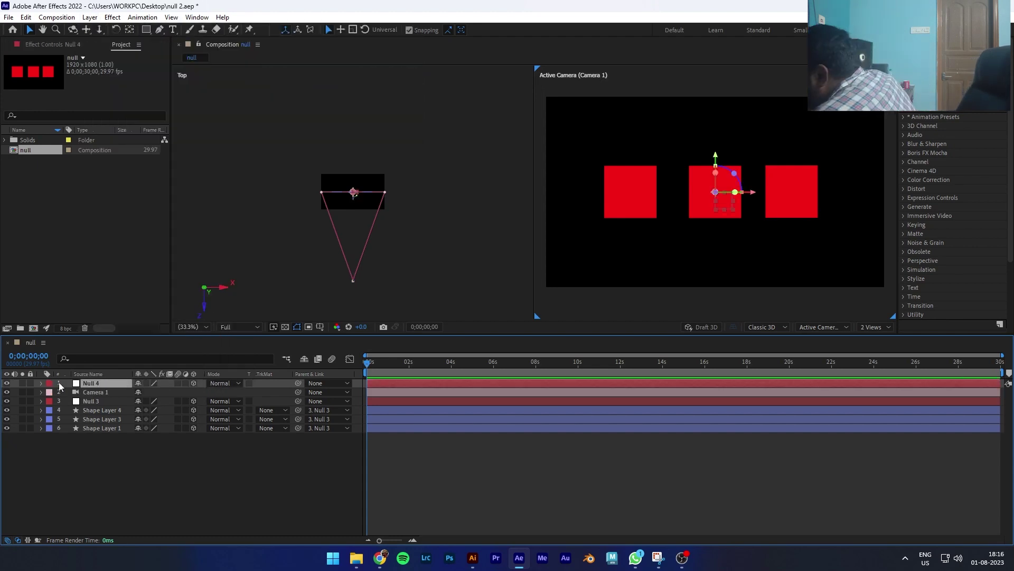
left_click(41, 383)
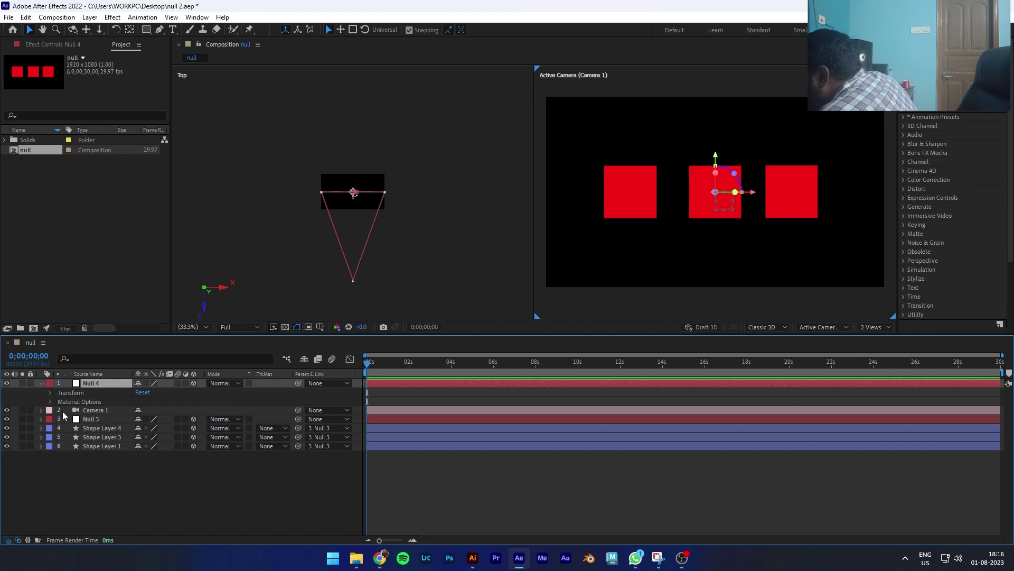
left_click(49, 392)
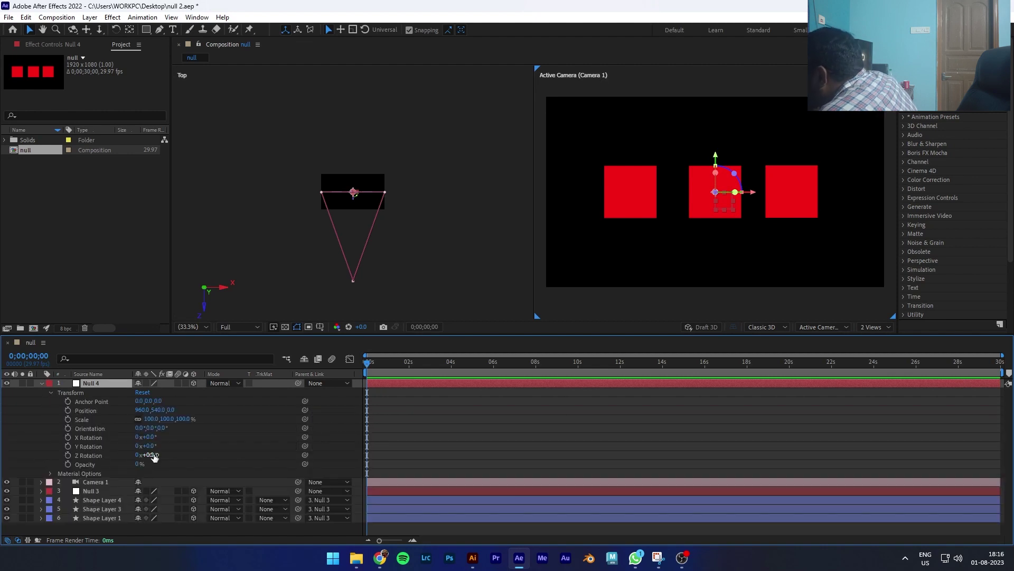
mouse_move(147, 445)
left_mouse_down()
mouse_move(163, 448)
mouse_move(148, 446)
left_mouse_up()
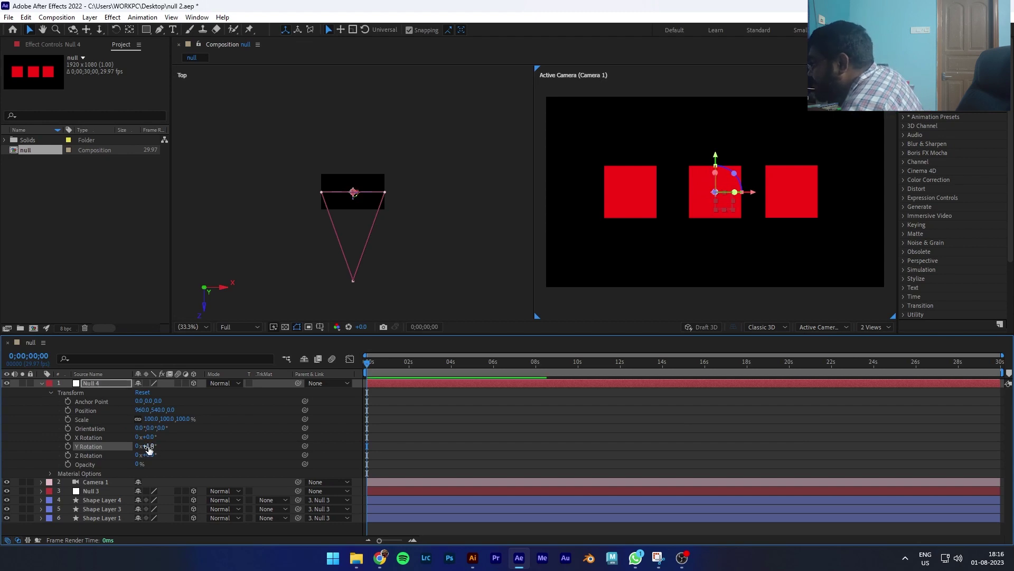
left_click(206, 466)
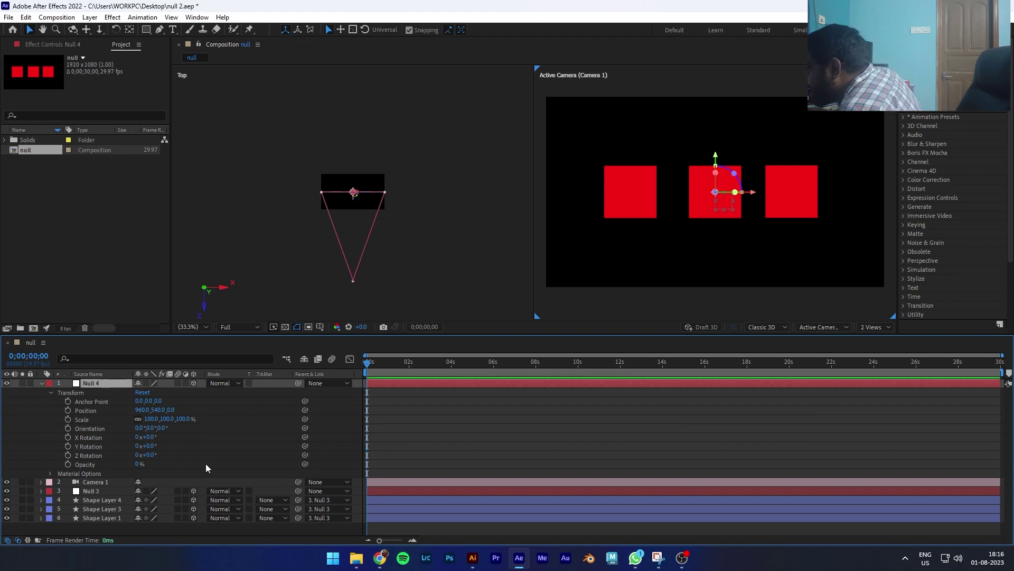
left_click(39, 383)
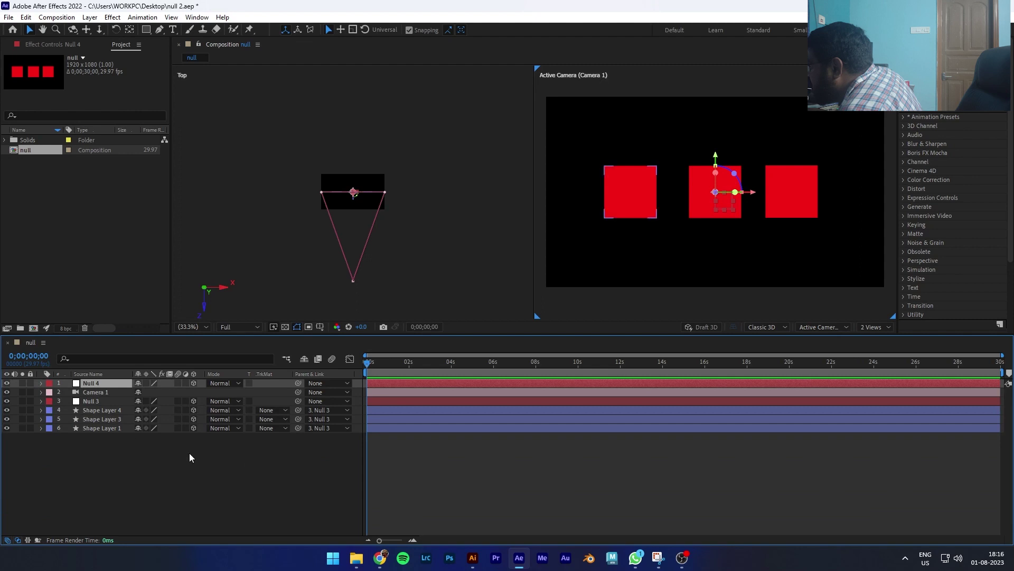
Step: Parent Camera 1 to Null 4 and test the orbit by changing the null's Y rotation to -145°
left_click_drag(298, 392, 111, 384)
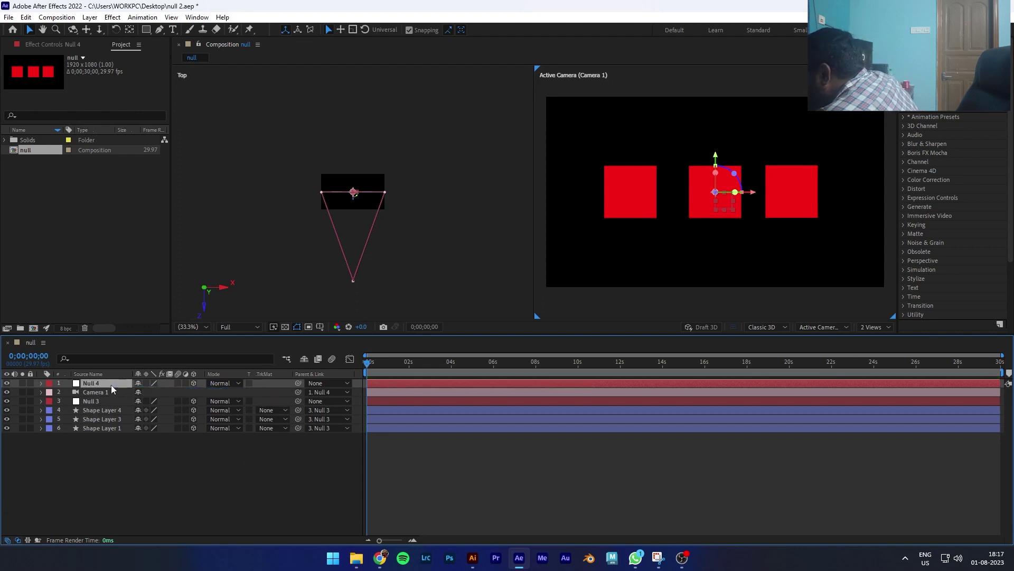
left_click(40, 383)
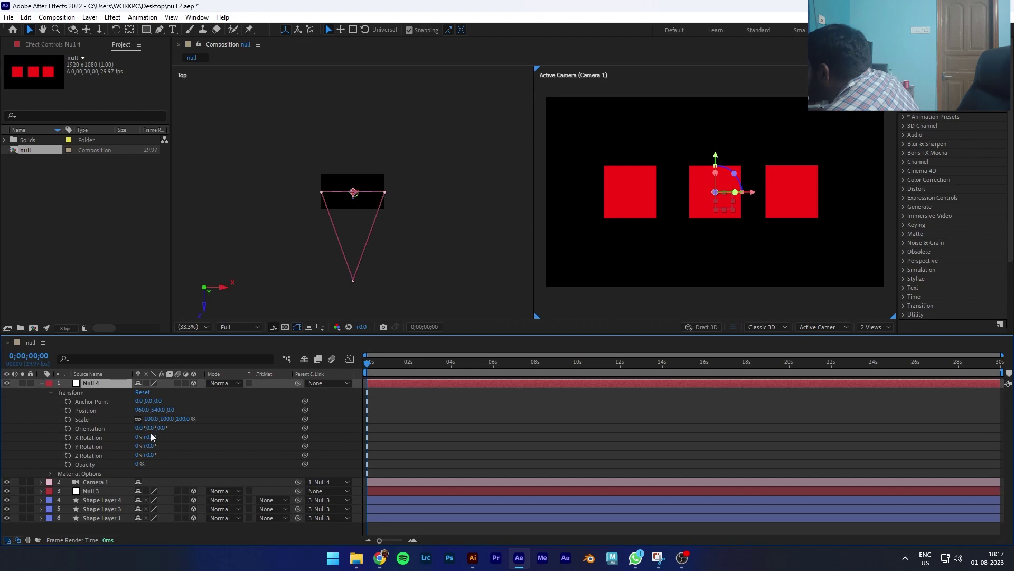
left_click_drag(151, 447, 119, 471)
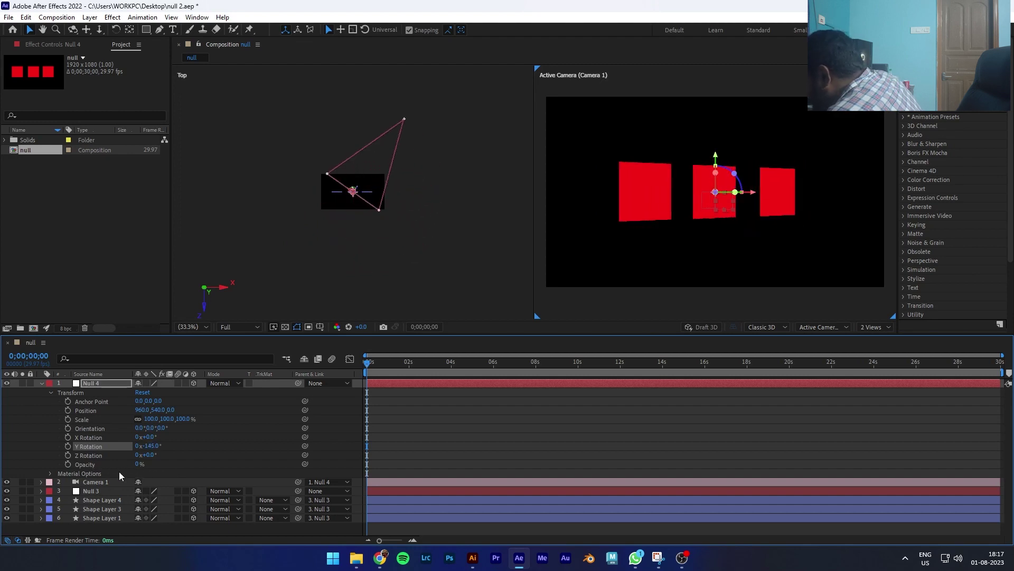
Step: Delete both Y Rotation keyframes from Camera 1 and collapse its properties
left_click(40, 482)
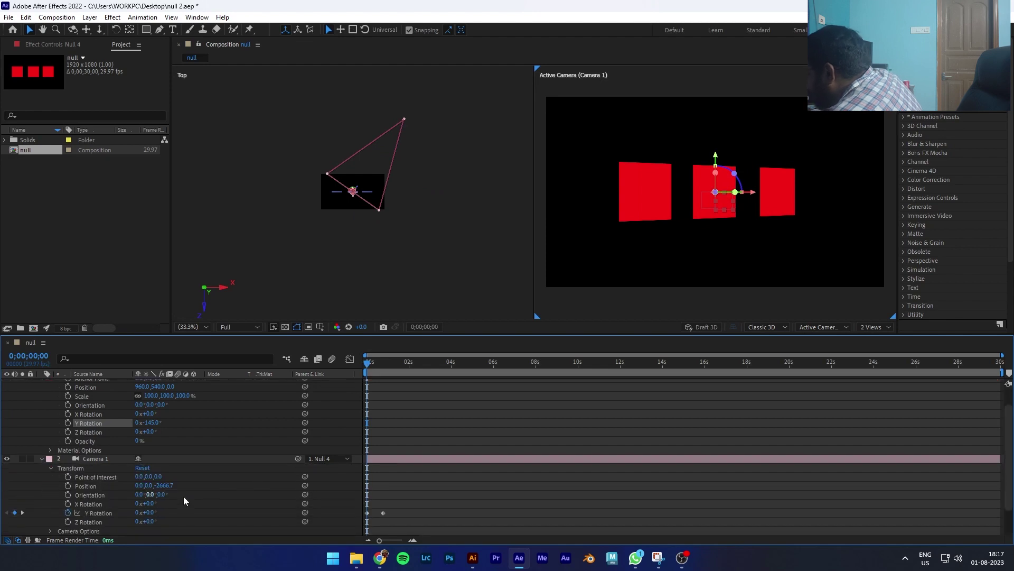
left_click_drag(359, 497, 385, 512)
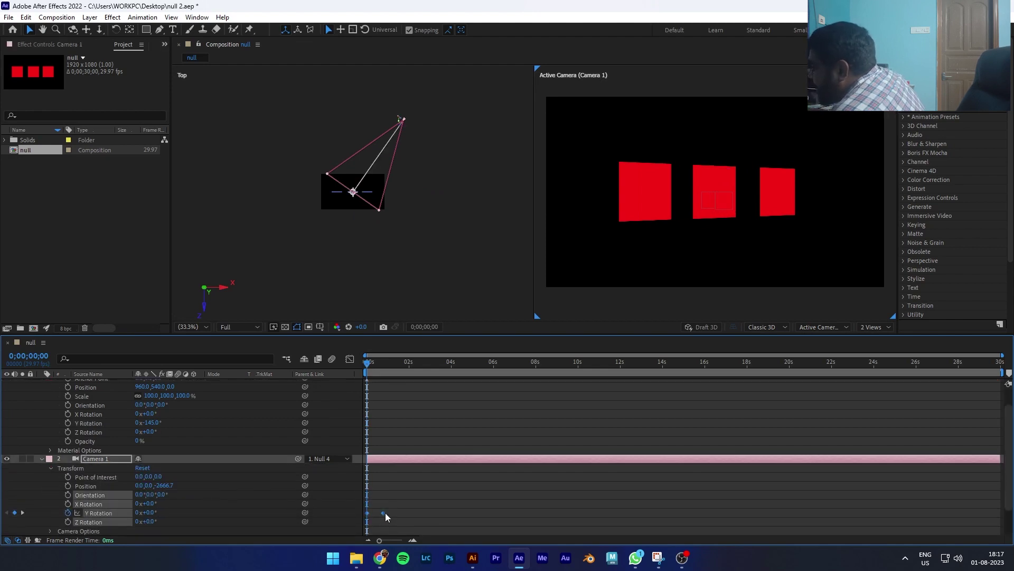
key("Delete")
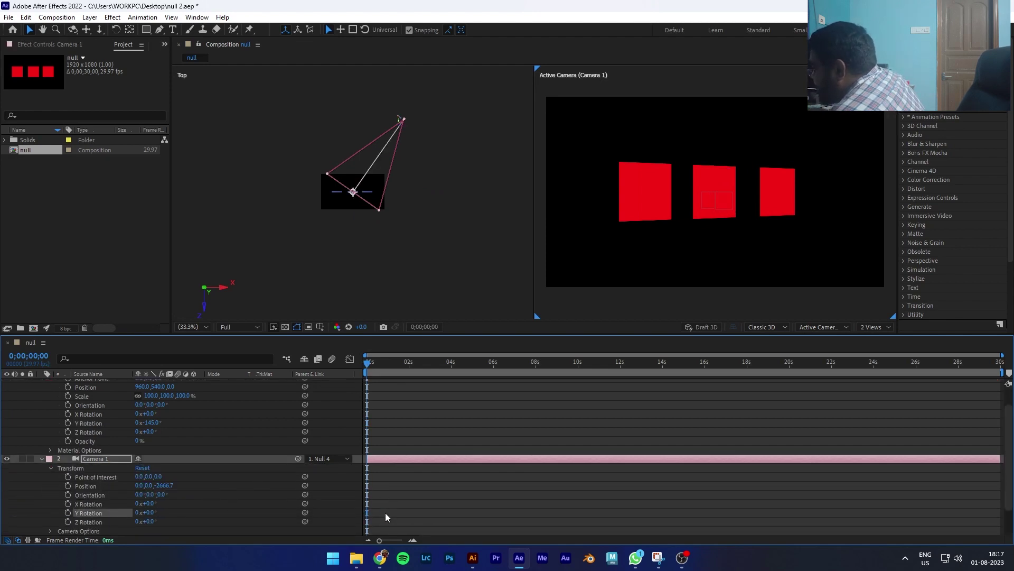
left_click(40, 458)
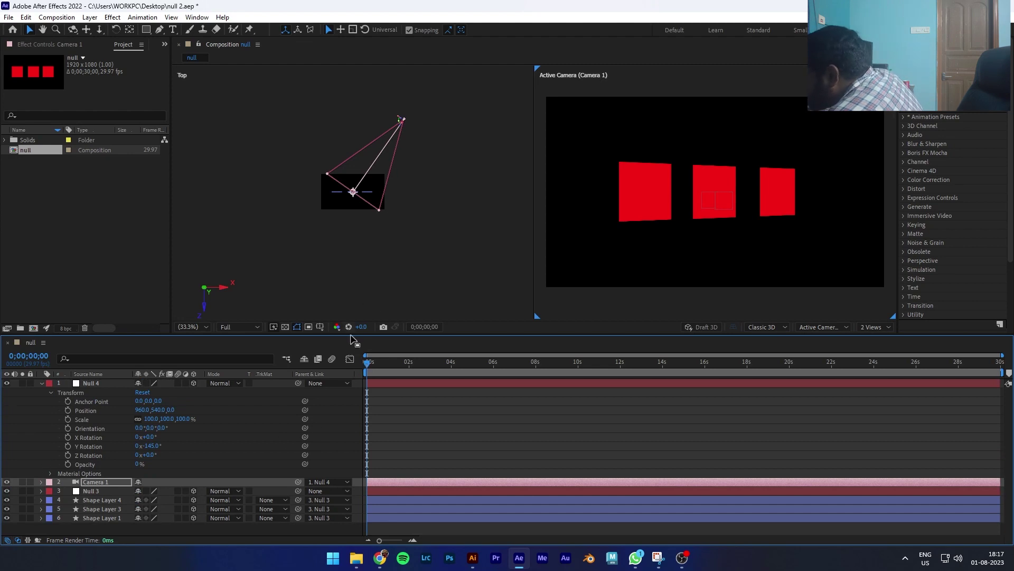
Step: Set Null 4's Y rotation to 0° and start keyframing it at the first frame
left_click(153, 446)
type("0")
key("Return")
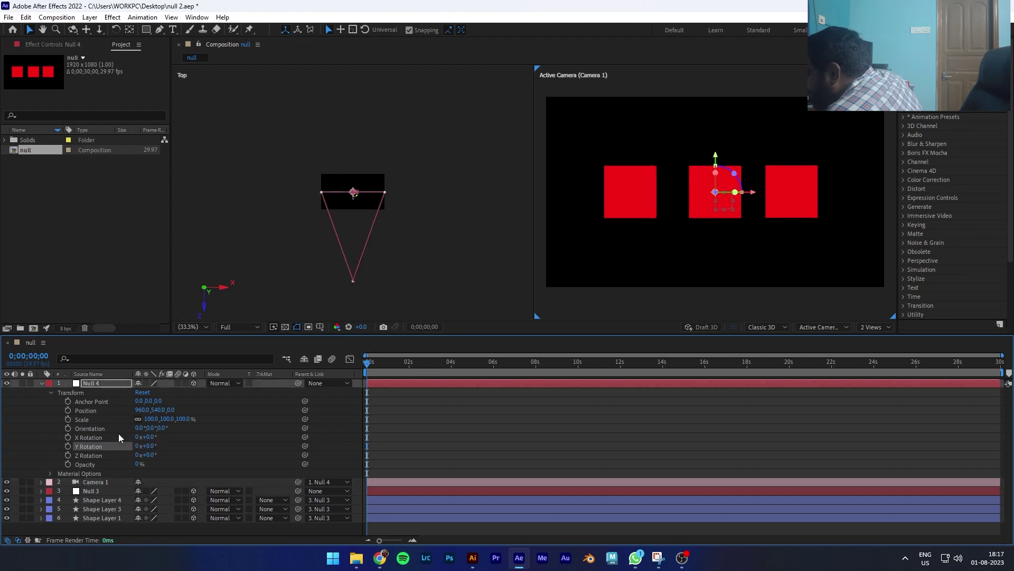
left_click(67, 446)
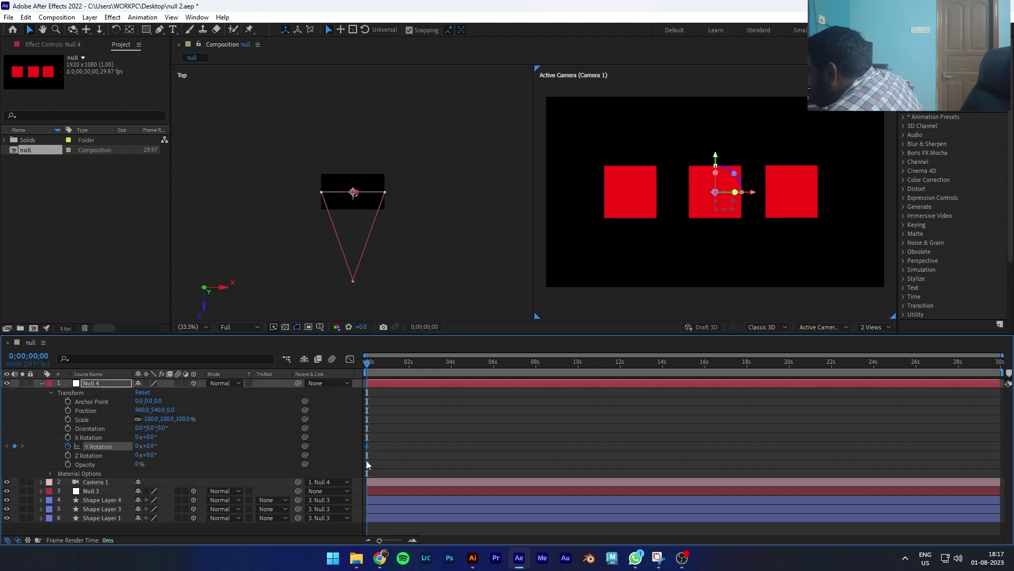
Step: Reveal Shape Layer 4's keyframes for timing and set Null 4's Y rotation to 78° at 0;00;00;22
left_click(85, 499)
left_click(41, 500)
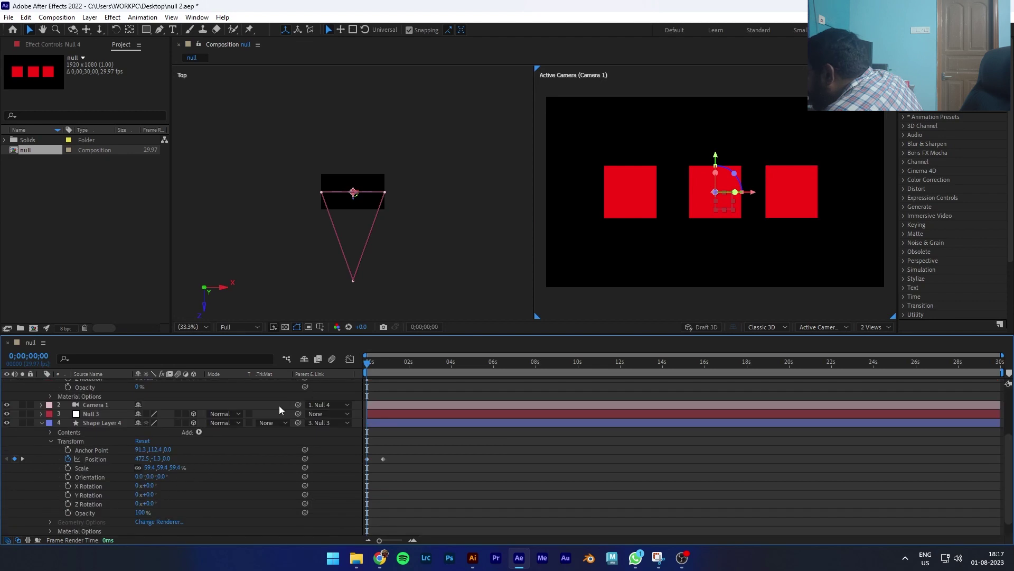
scroll(248, 423, "up", 1)
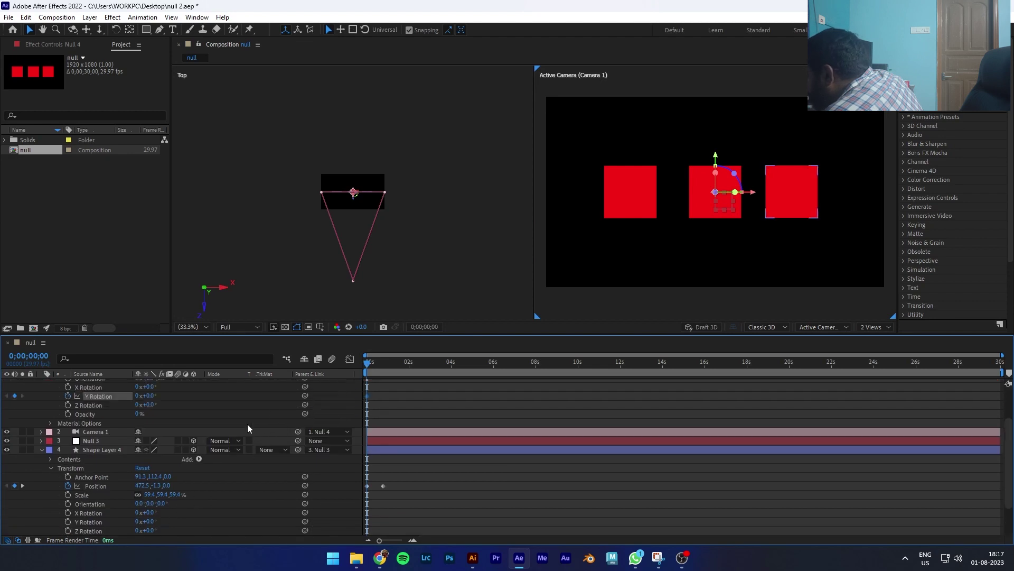
left_click(369, 363)
left_click_drag(368, 364, 382, 364)
left_click_drag(150, 395, 195, 403)
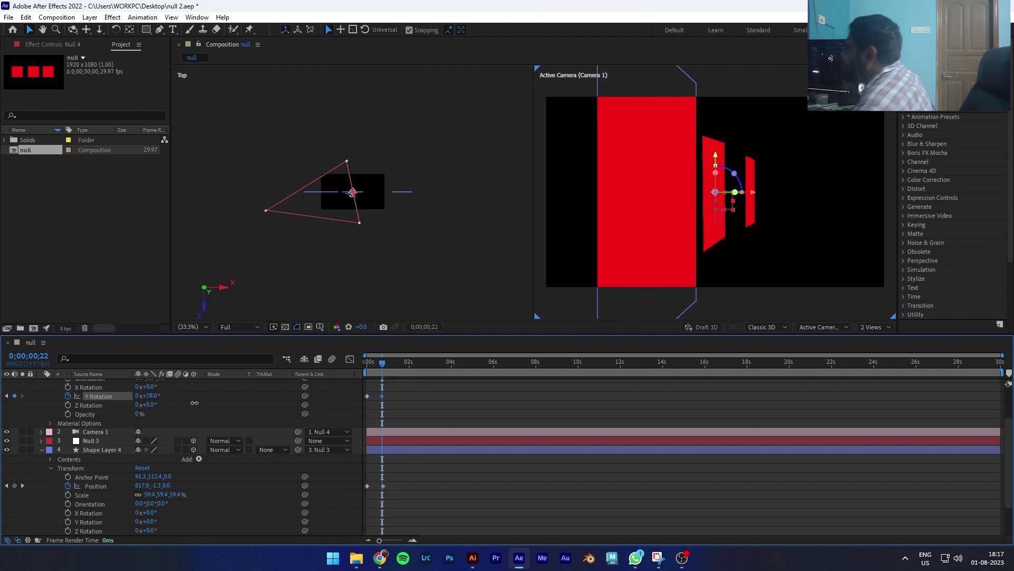
Step: Play back the composition from the first frame to preview the null-driven camera orbit
key("Home")
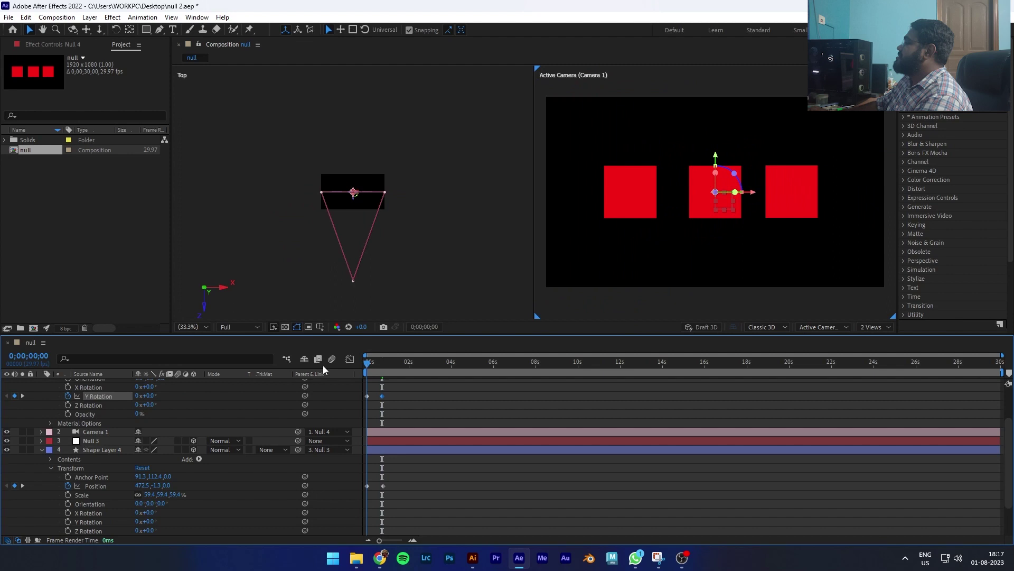
key("space")
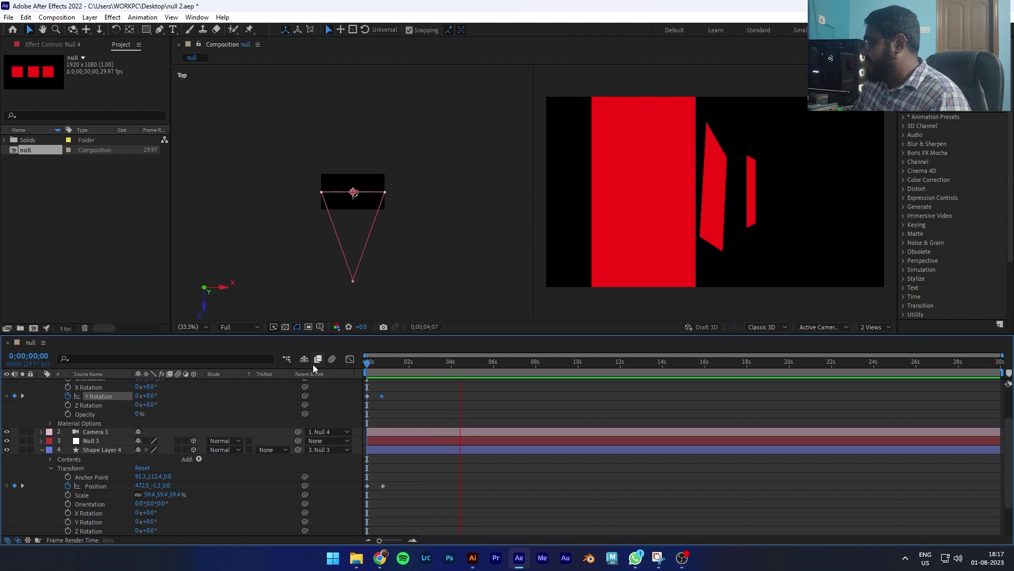
key("space")
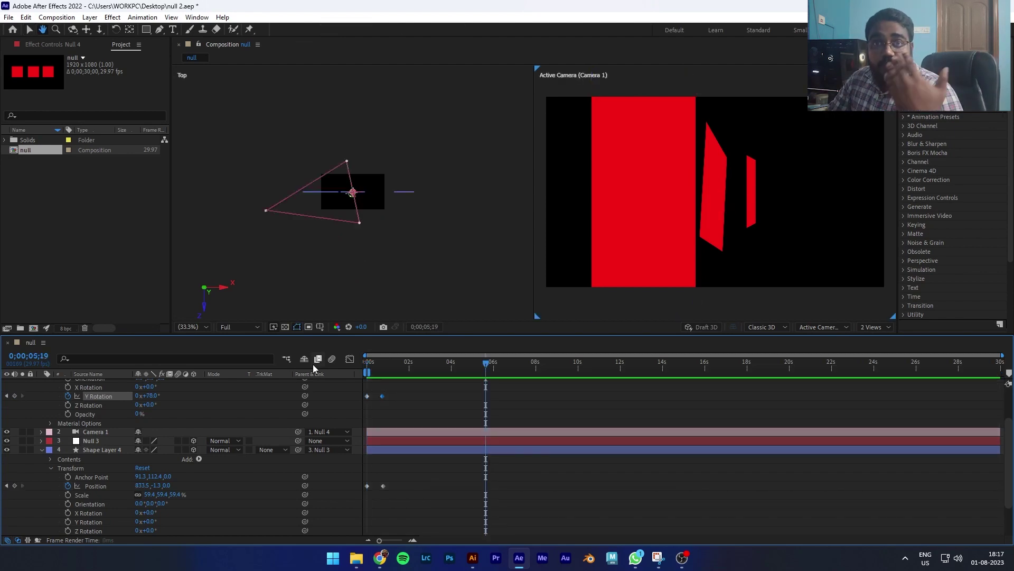